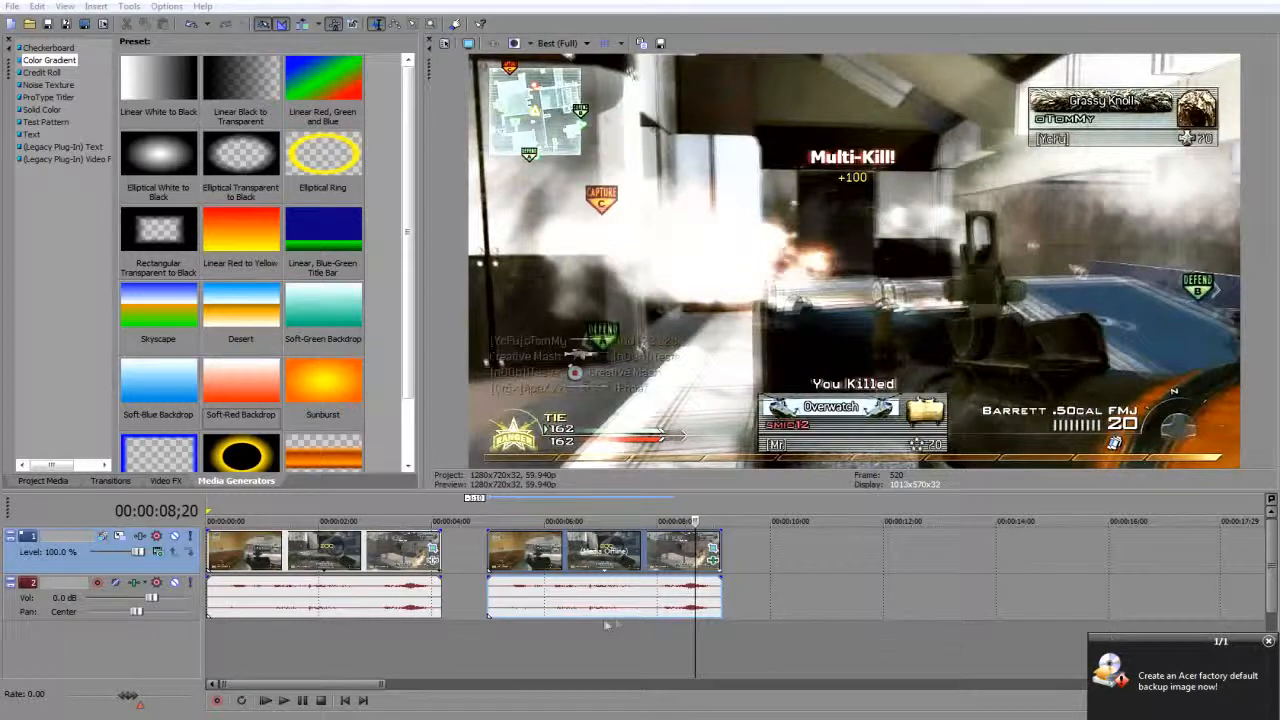
Preview the opening frames of the second clip on the timeline.
{"action": "left_click", "coordinate": [495, 548]}
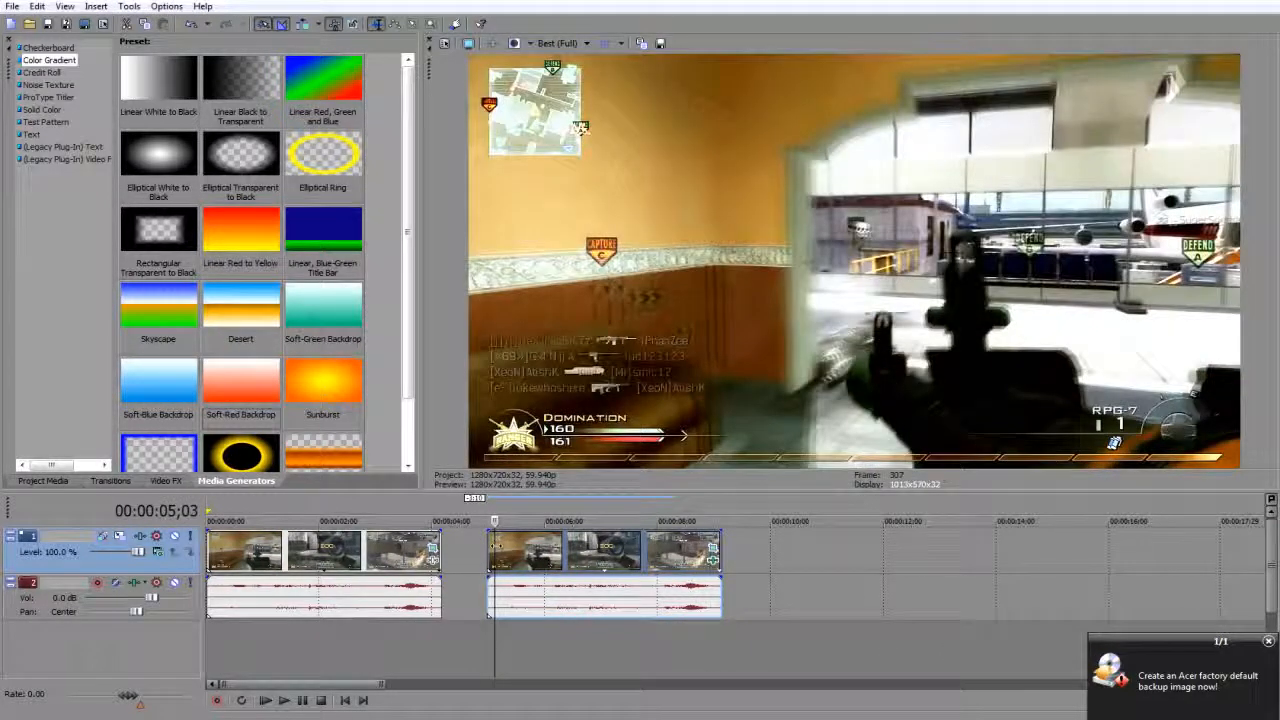
{"action": "left_click", "coordinate": [472, 560]}
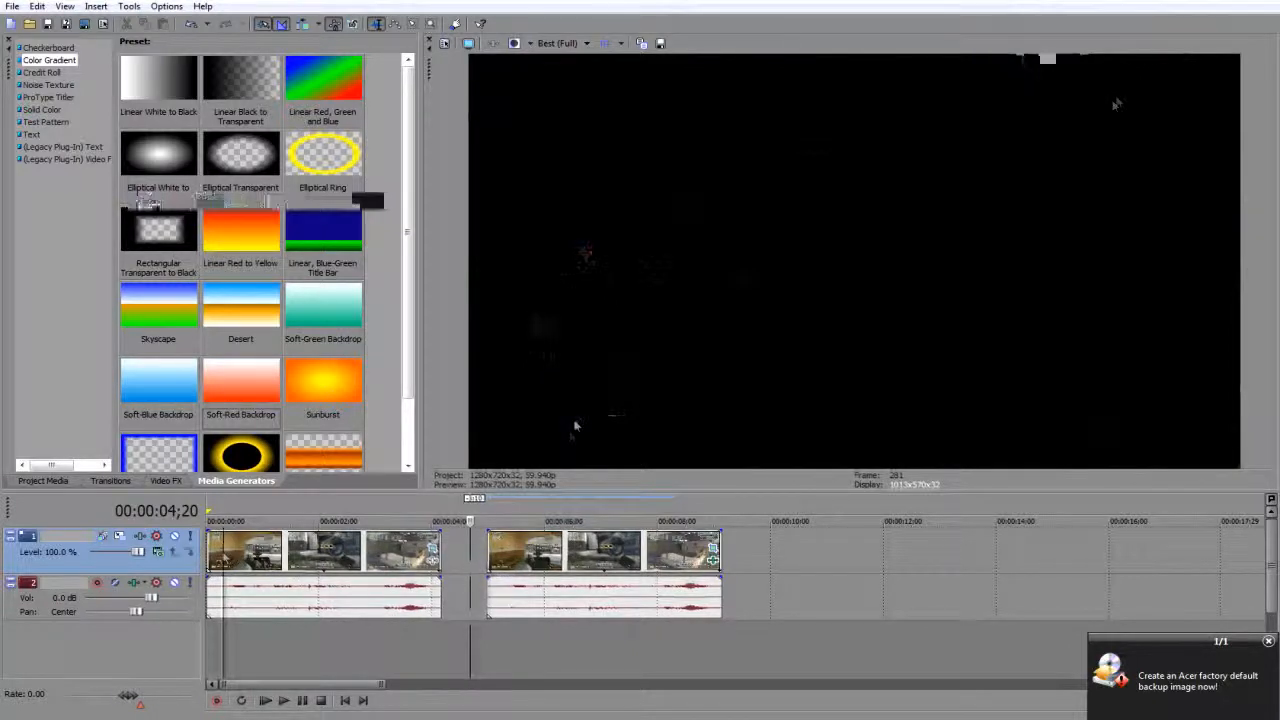
{"action": "left_click", "coordinate": [500, 540]}
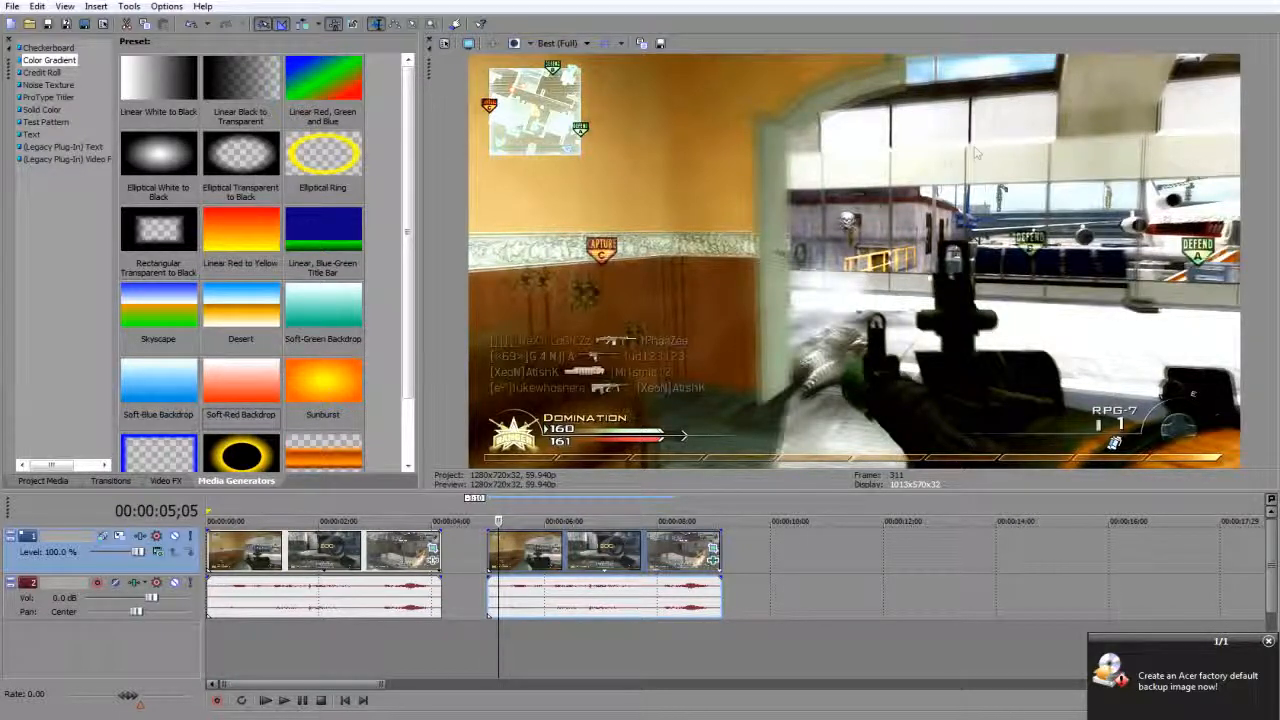
{"action": "left_click", "coordinate": [215, 566]}
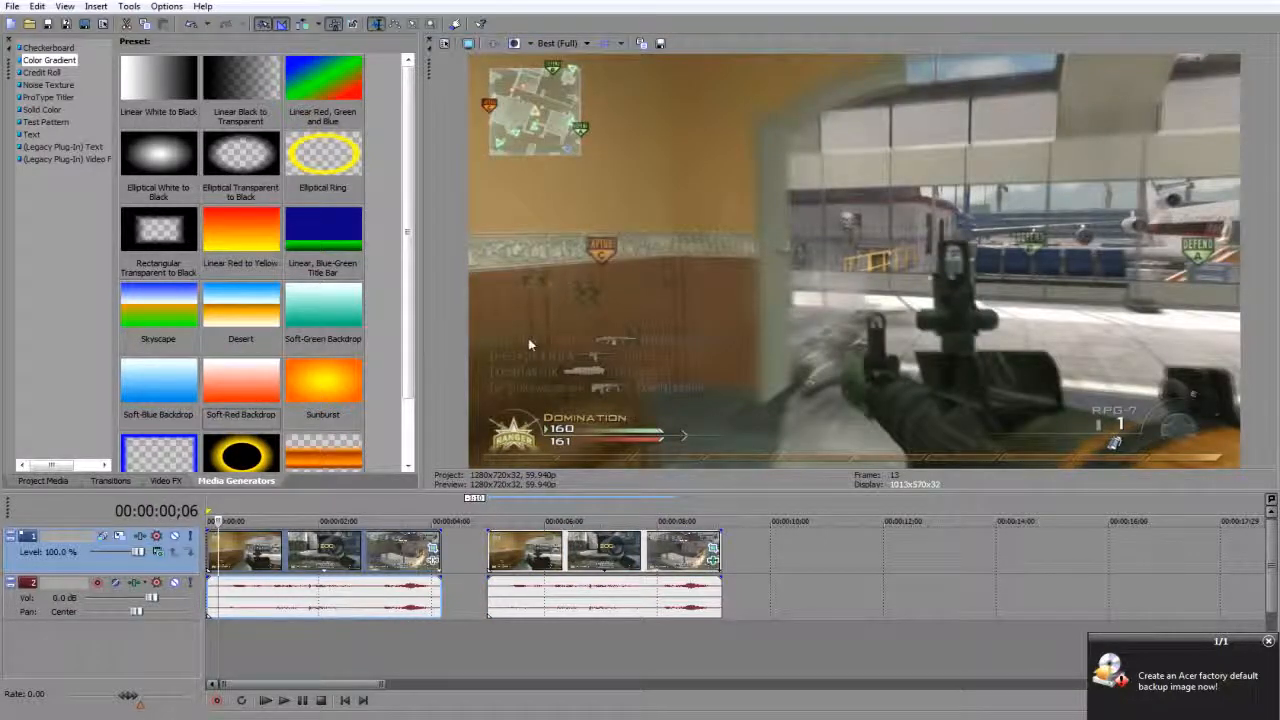
{"action": "key", "text": "Delete"}
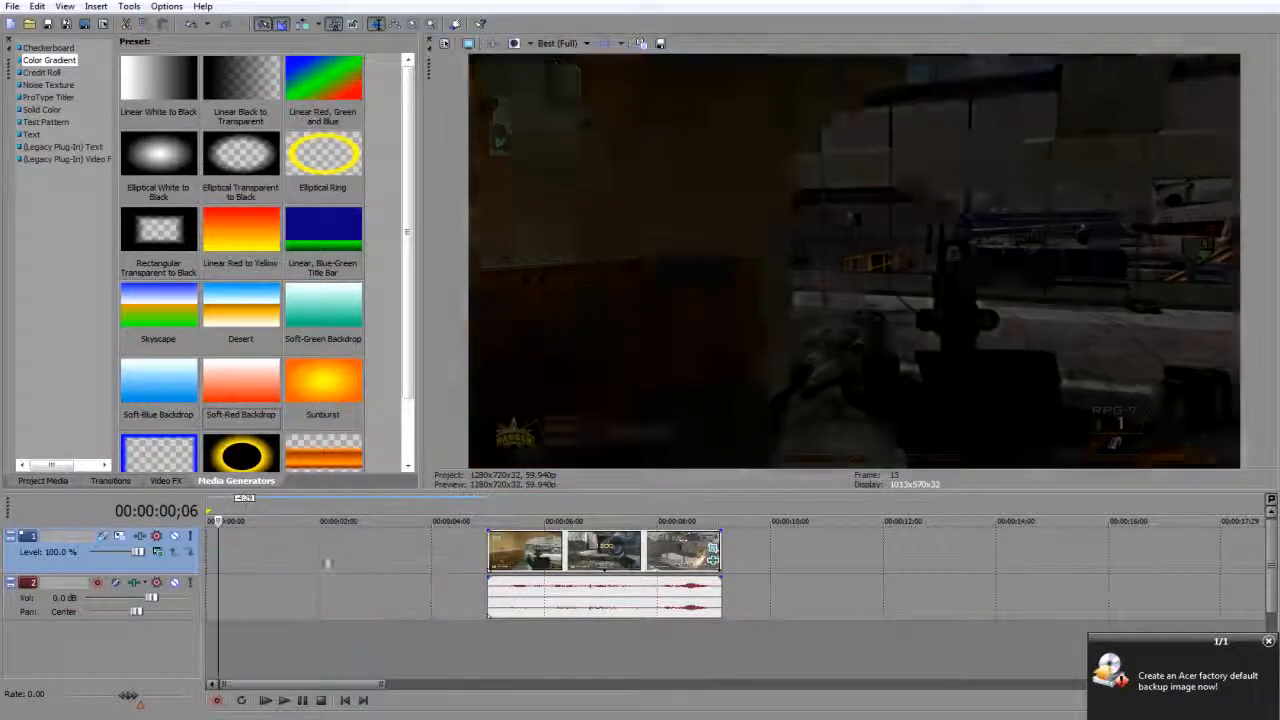
{"action": "left_click", "coordinate": [515, 541]}
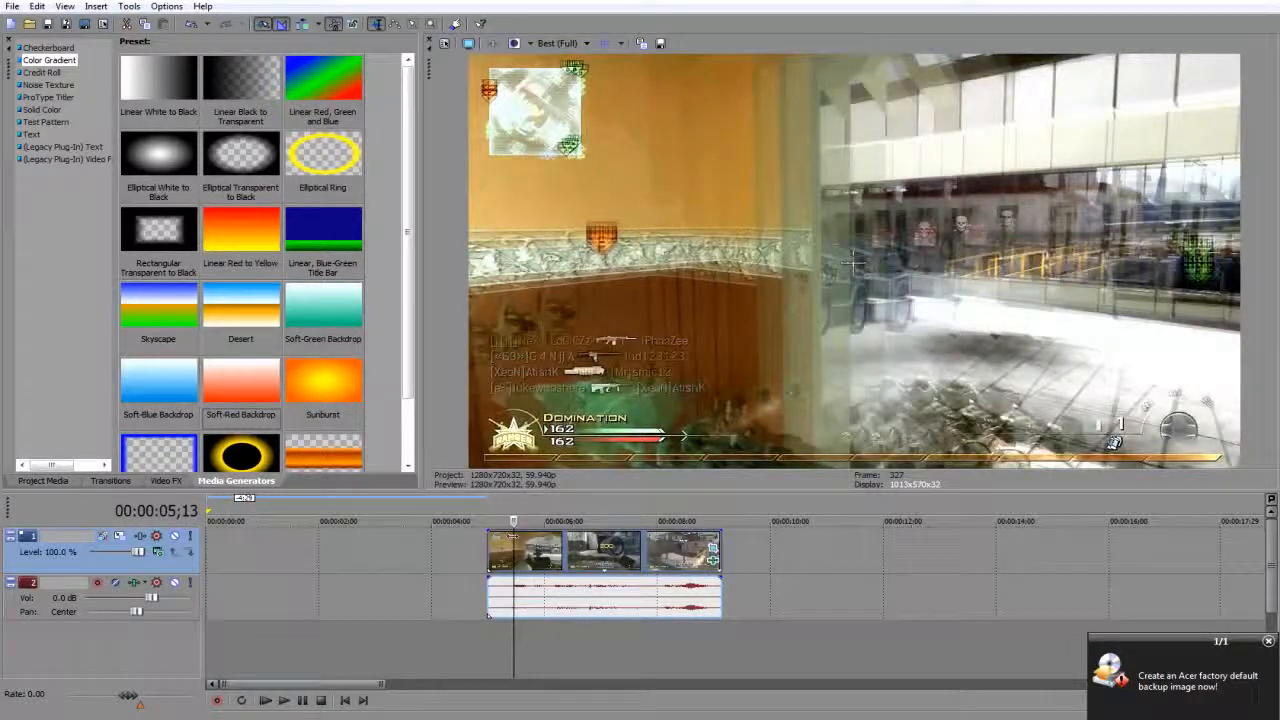
{"action": "key", "text": "ctrl+z"}
Delete the second clip from the timeline and place the cursor at 00:00:00;06 in the remaining clip.
{"action": "left_click", "coordinate": [538, 545]}
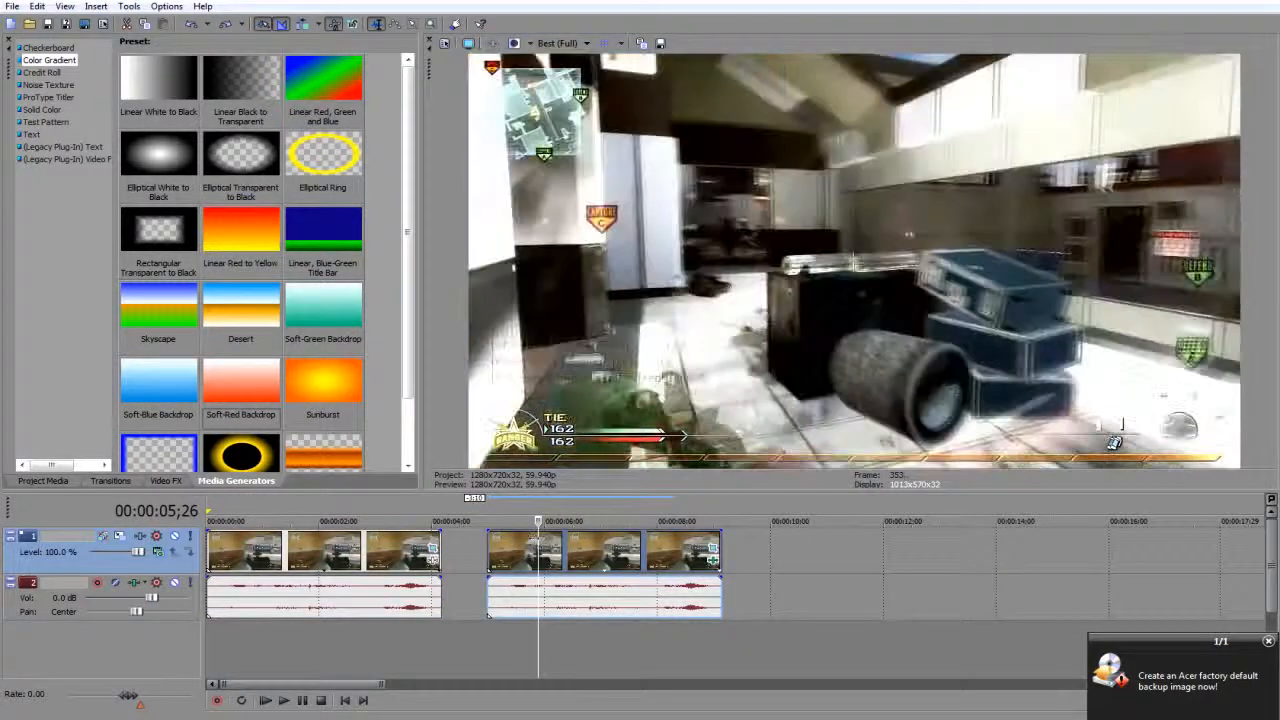
{"action": "key", "text": "Delete"}
{"action": "left_click", "coordinate": [337, 550]}
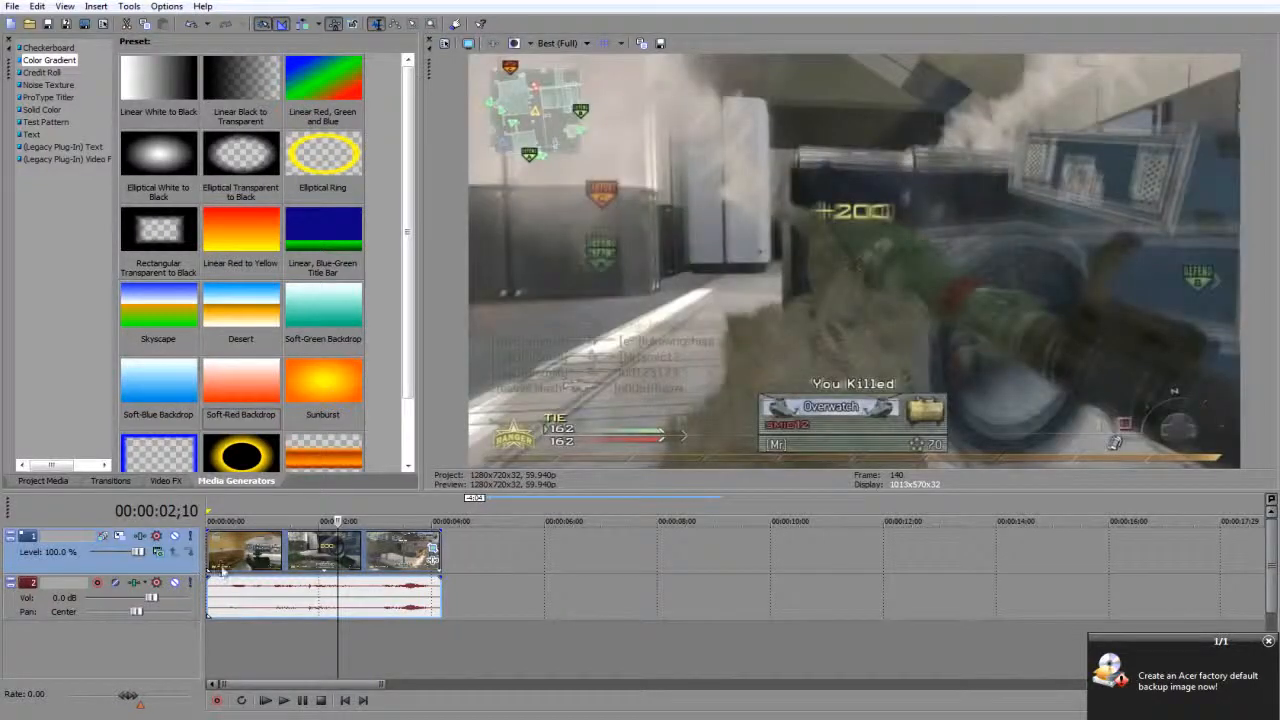
{"action": "left_click", "coordinate": [222, 568]}
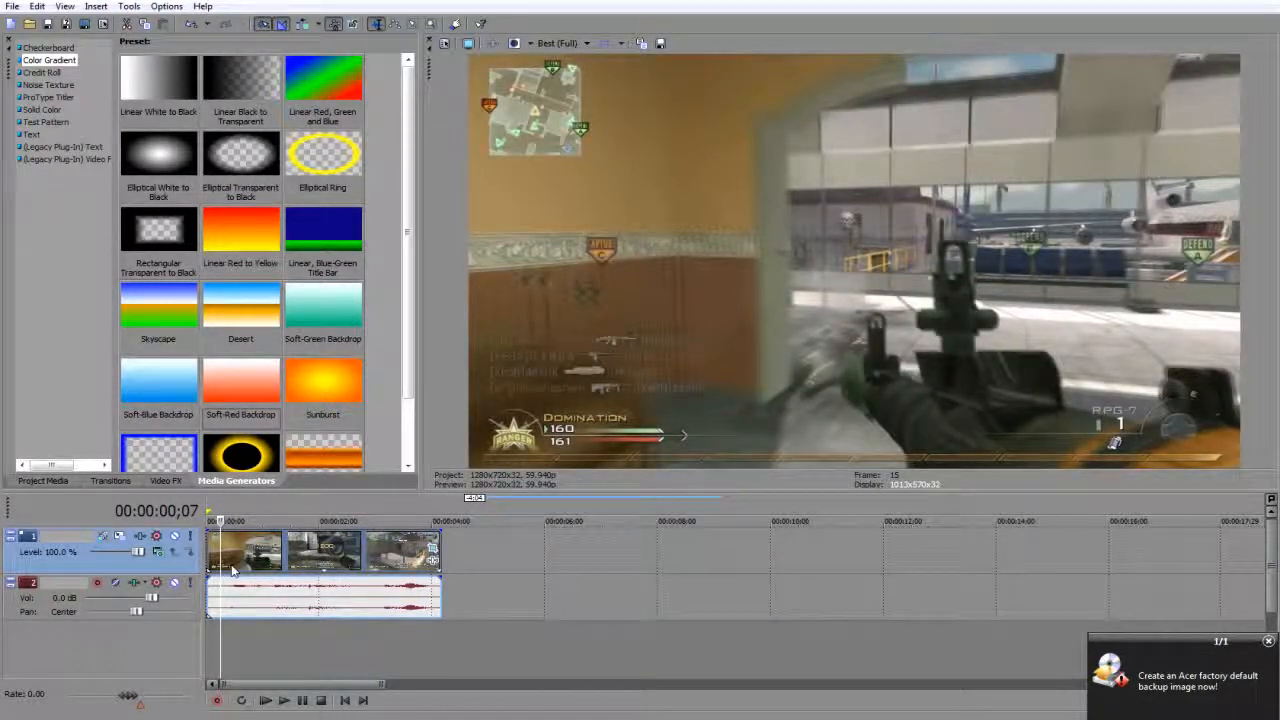
{"action": "key", "text": "Left"}
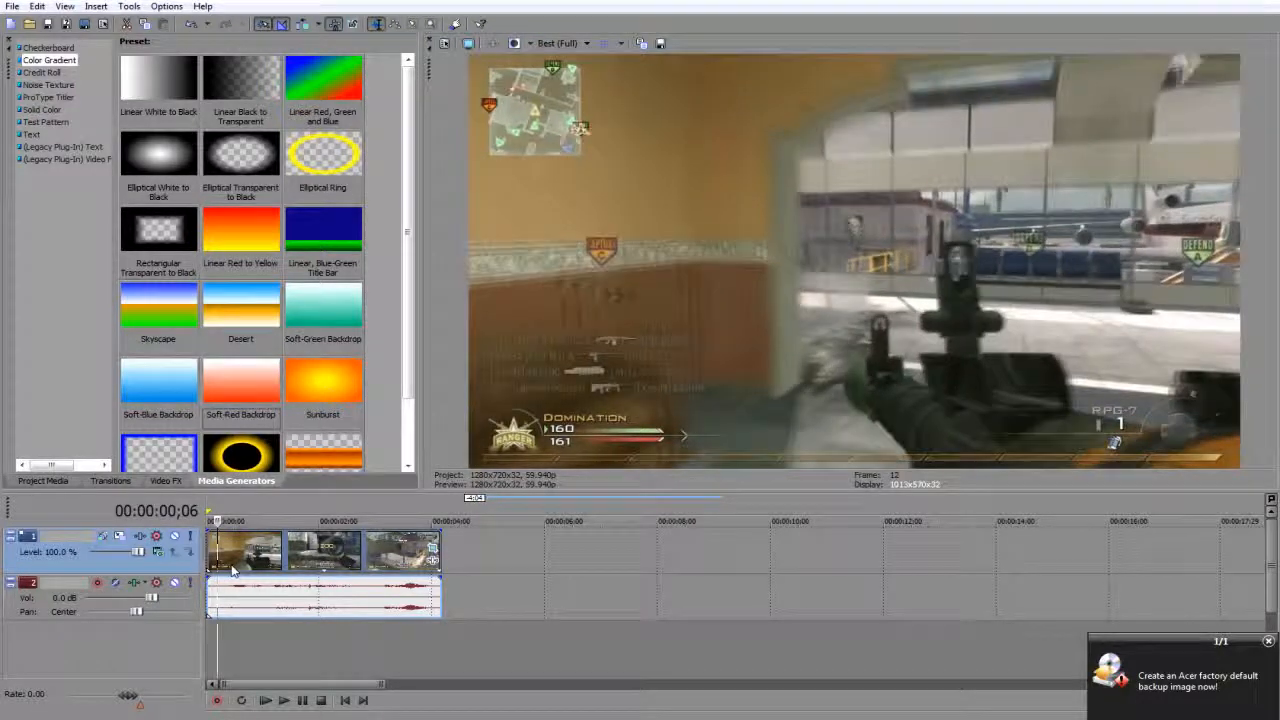
Apply the remaining clip's video event properties with Disable resample selected.
{"action": "right_click", "coordinate": [233, 566]}
{"action": "left_click", "coordinate": [300, 543]}
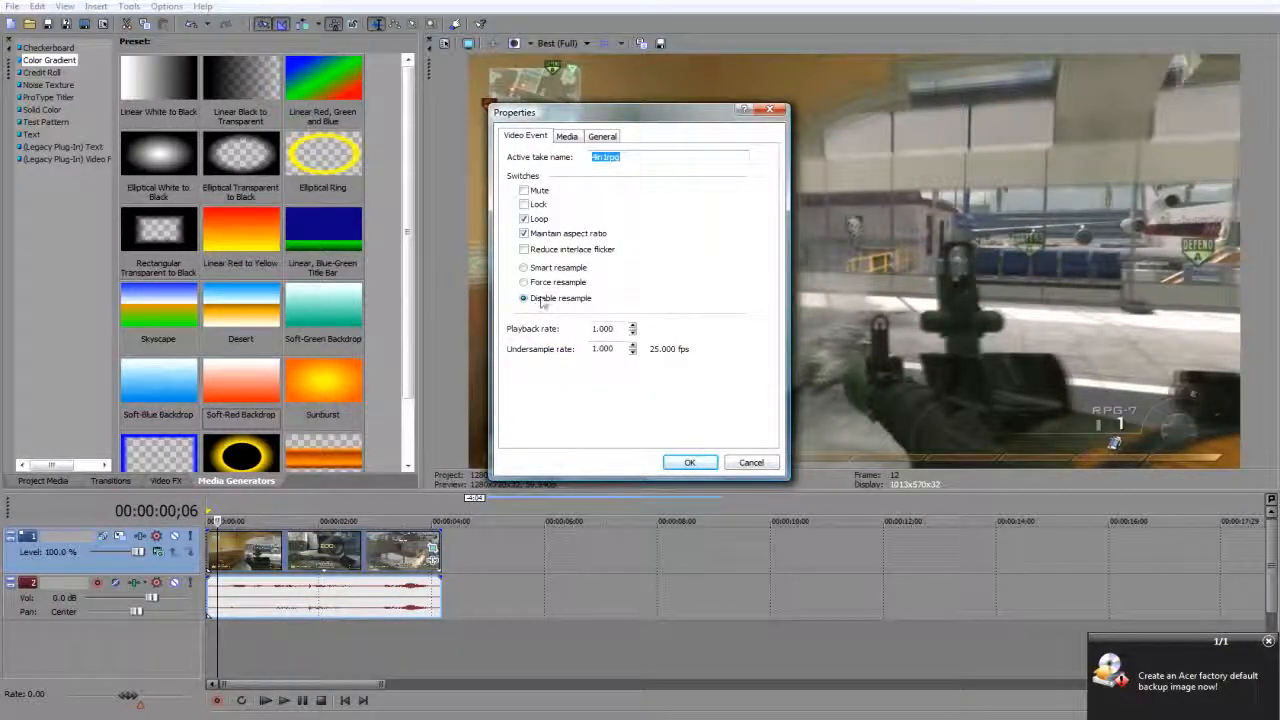
{"action": "left_click", "coordinate": [686, 463]}
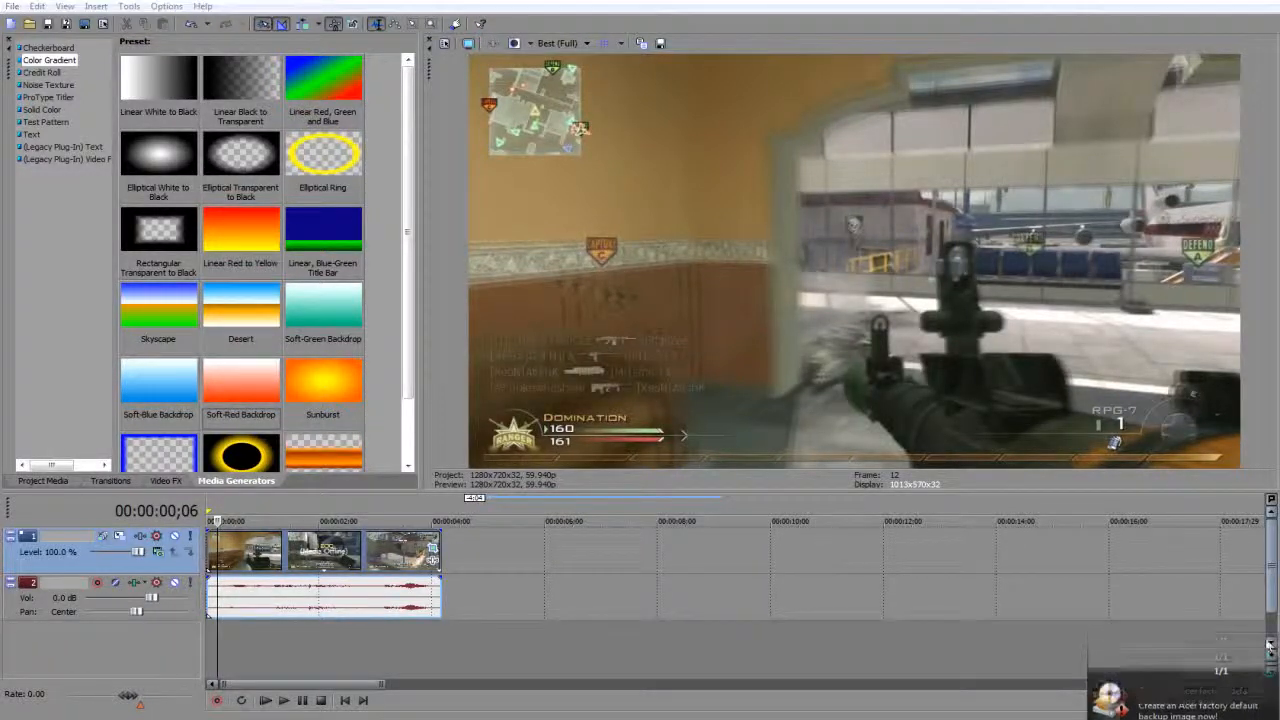
Add the Unsharp Mask video effect with the Reset to None preset to the clip.
{"action": "left_click", "coordinate": [160, 481]}
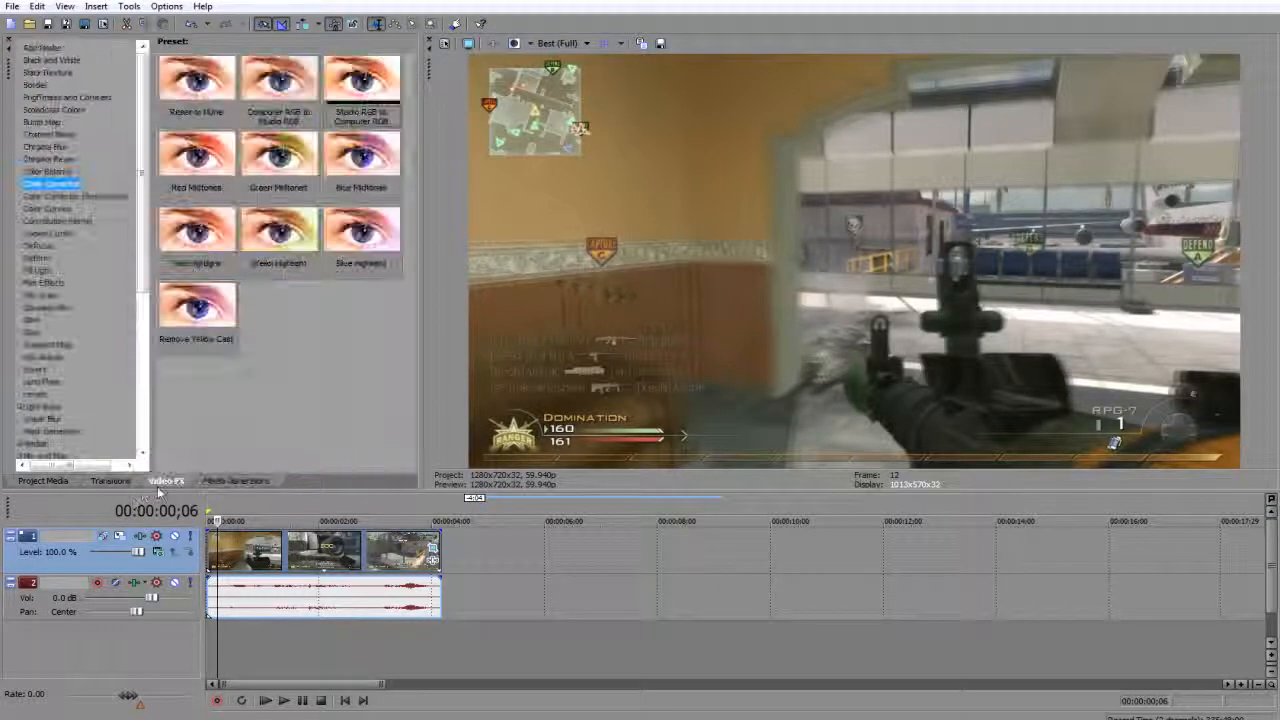
{"action": "scroll", "coordinate": [146, 161], "scroll_direction": "down", "scroll_amount": 7}
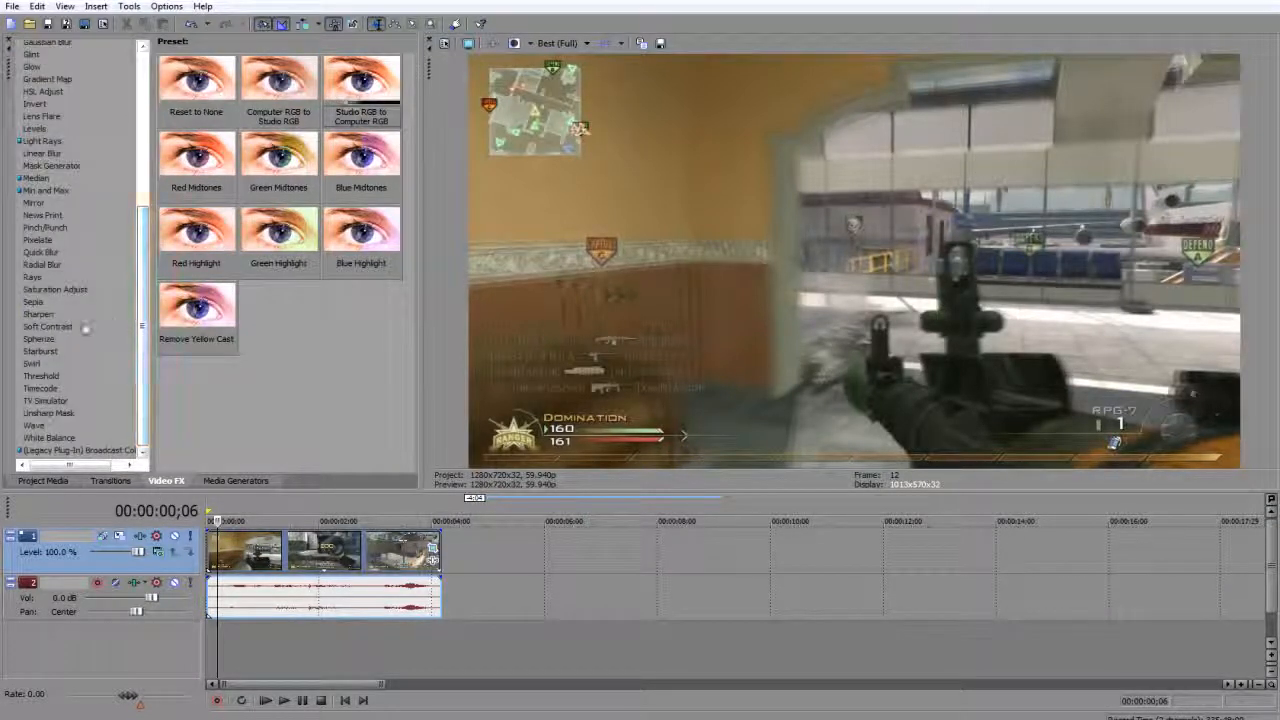
{"action": "left_click", "coordinate": [45, 401]}
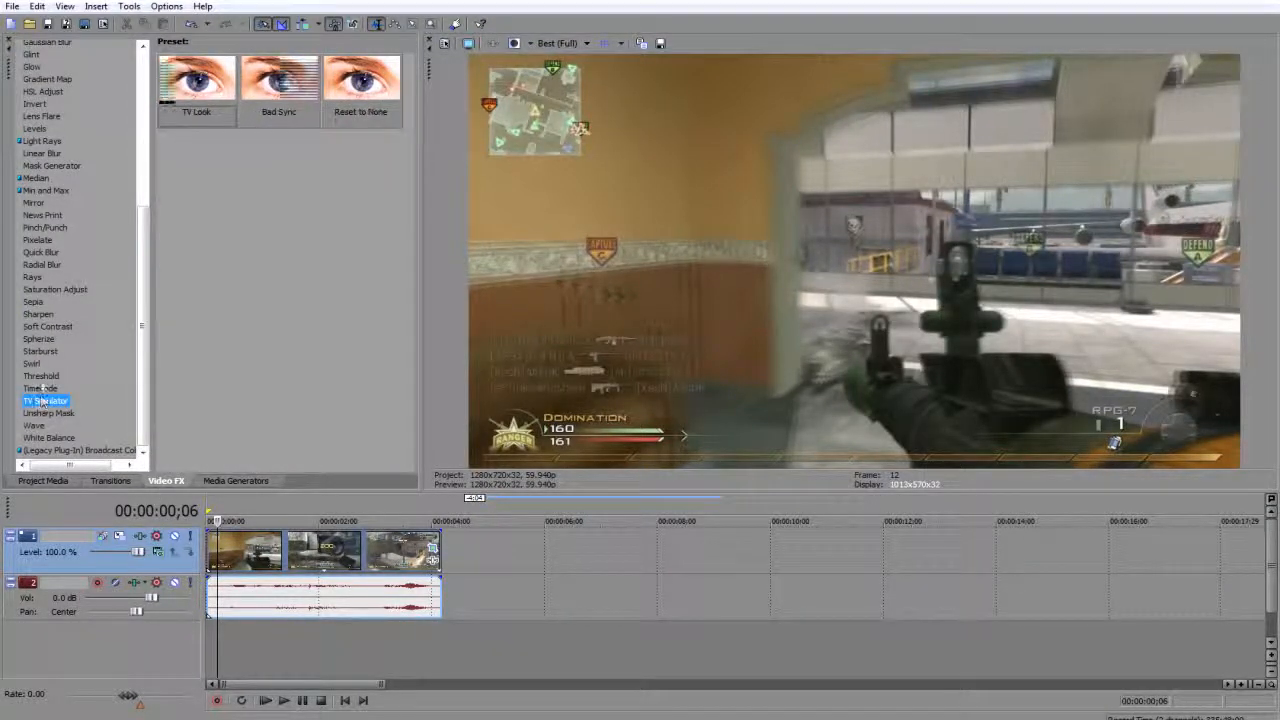
{"action": "left_click", "coordinate": [41, 376]}
{"action": "left_click", "coordinate": [45, 413]}
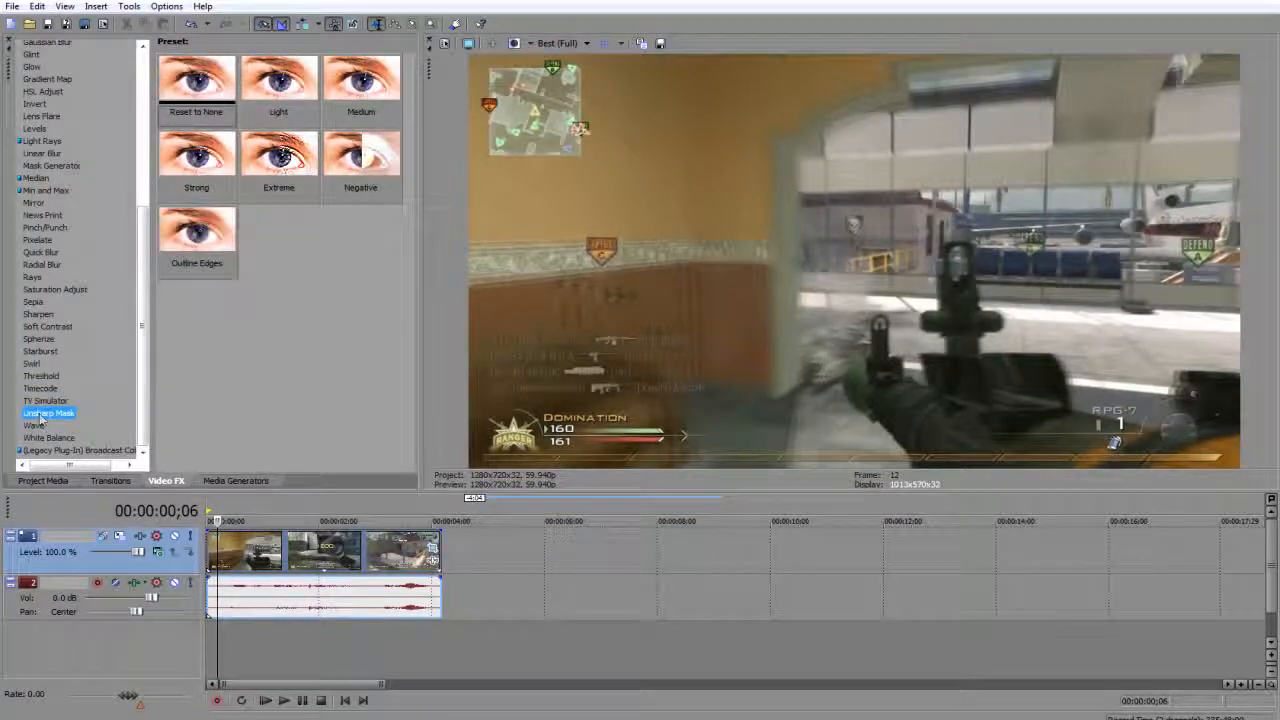
{"action": "left_click", "coordinate": [185, 95]}
{"action": "left_click_drag", "start_coordinate": [185, 95], "coordinate": [236, 554]}
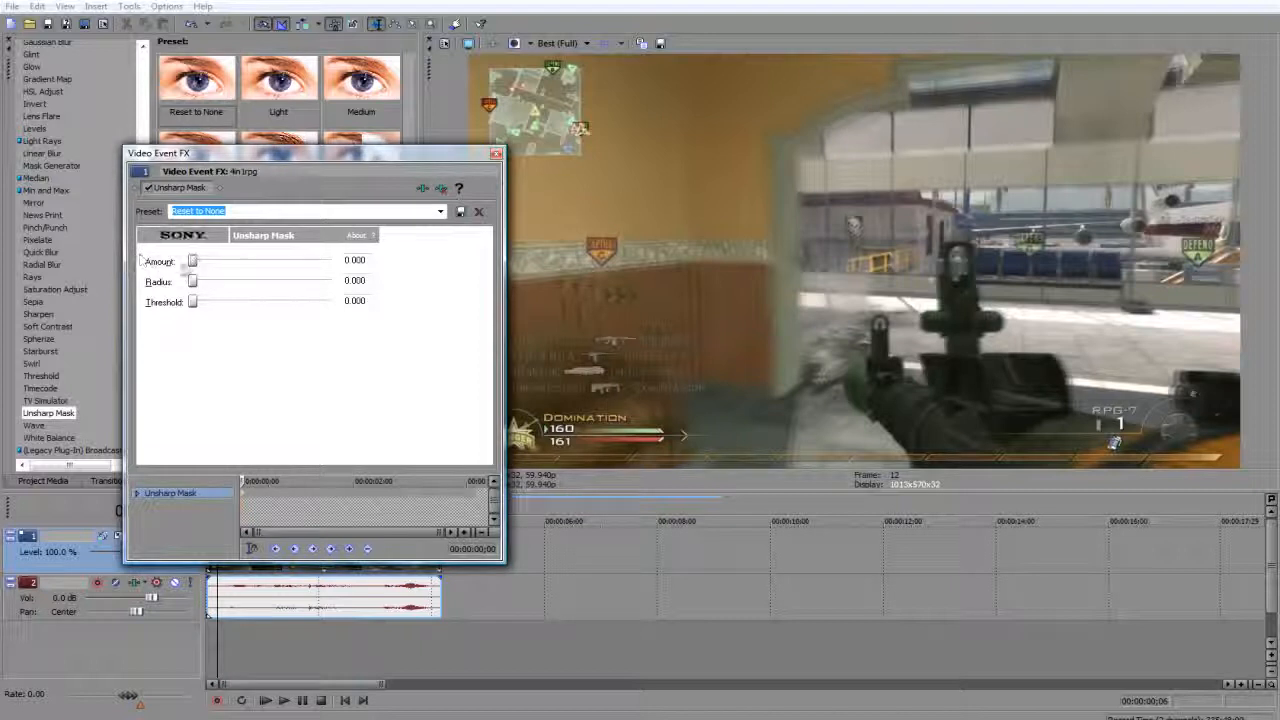
Set the Unsharp Mask amount to 0.291 and radius to 0.379, comparing the clip with the effect off and on.
{"action": "left_click_drag", "start_coordinate": [193, 261], "coordinate": [229, 265]}
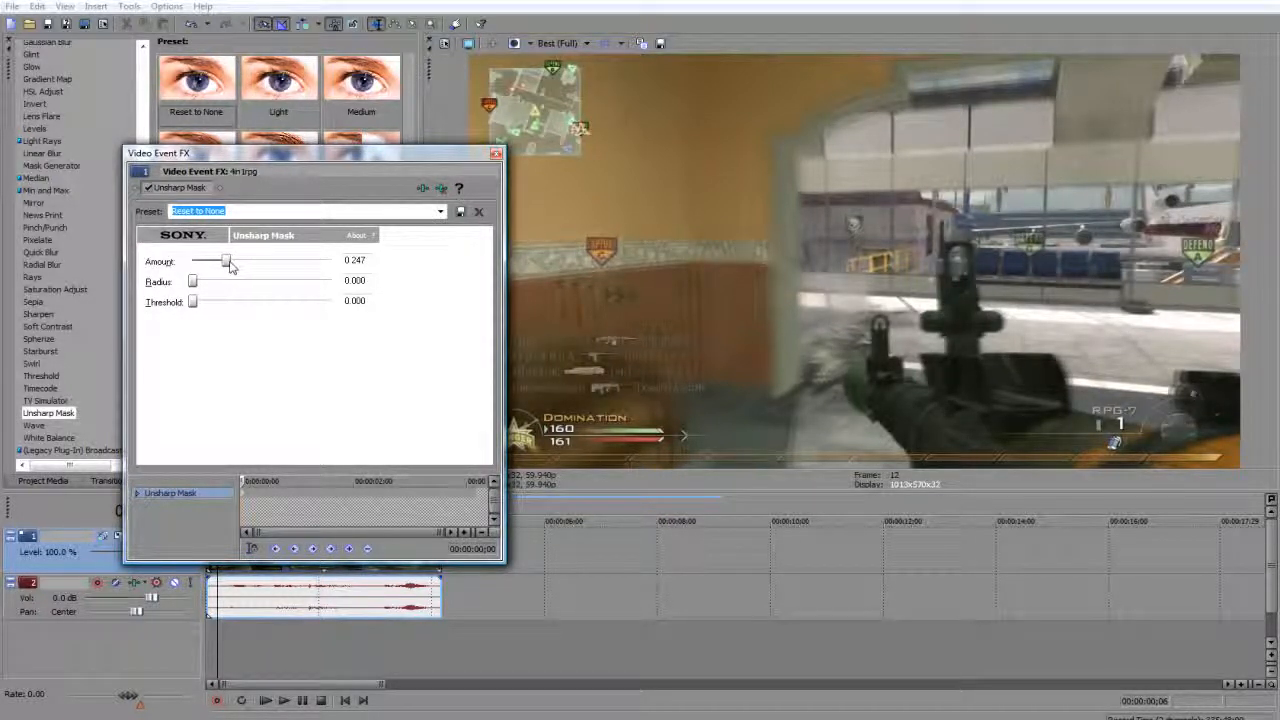
{"action": "left_click_drag", "start_coordinate": [230, 262], "coordinate": [229, 263]}
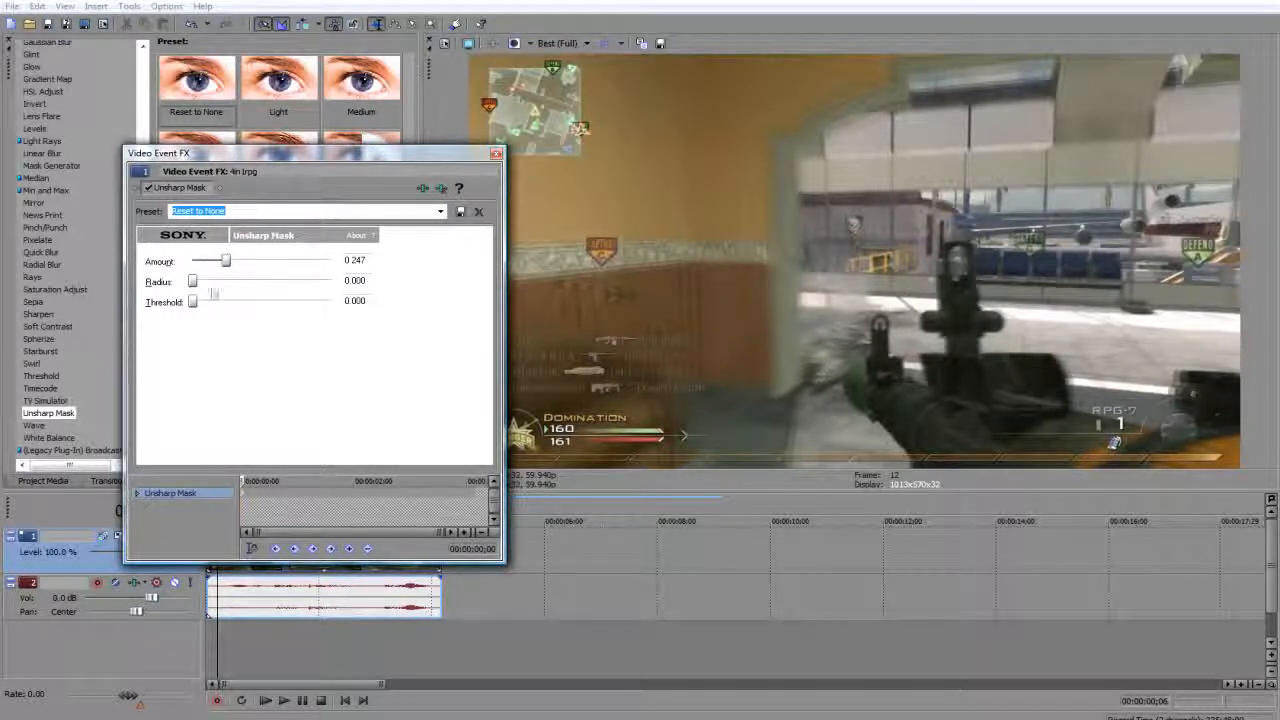
{"action": "left_click_drag", "start_coordinate": [193, 281], "coordinate": [238, 283]}
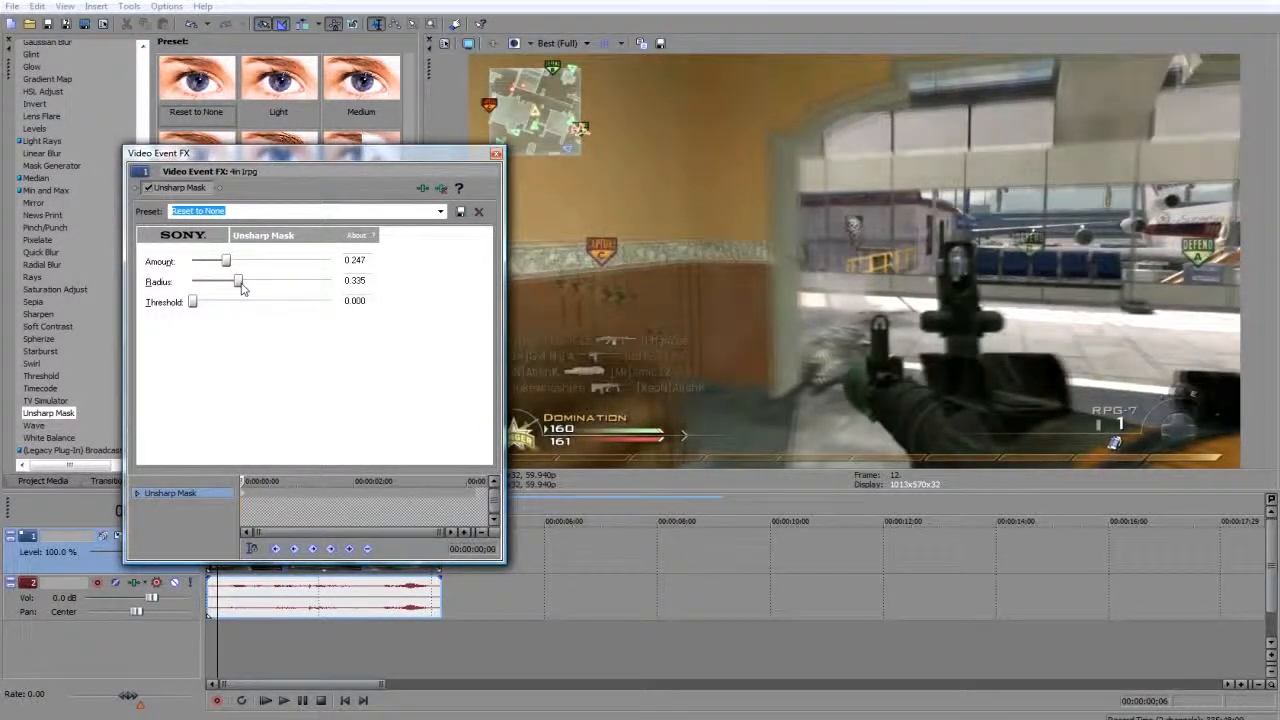
{"action": "left_click_drag", "start_coordinate": [241, 288], "coordinate": [249, 288]}
{"action": "left_click_drag", "start_coordinate": [232, 266], "coordinate": [235, 266]}
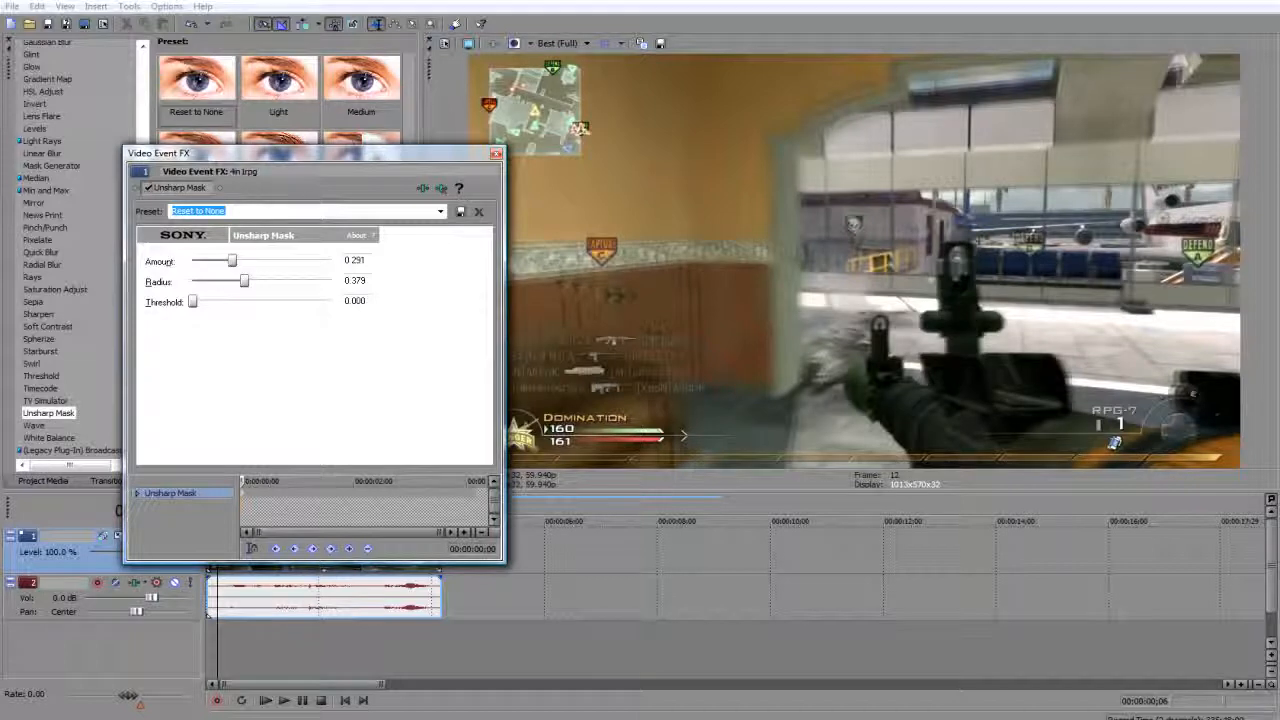
{"action": "left_click", "coordinate": [149, 188]}
{"action": "left_click", "coordinate": [149, 188]}
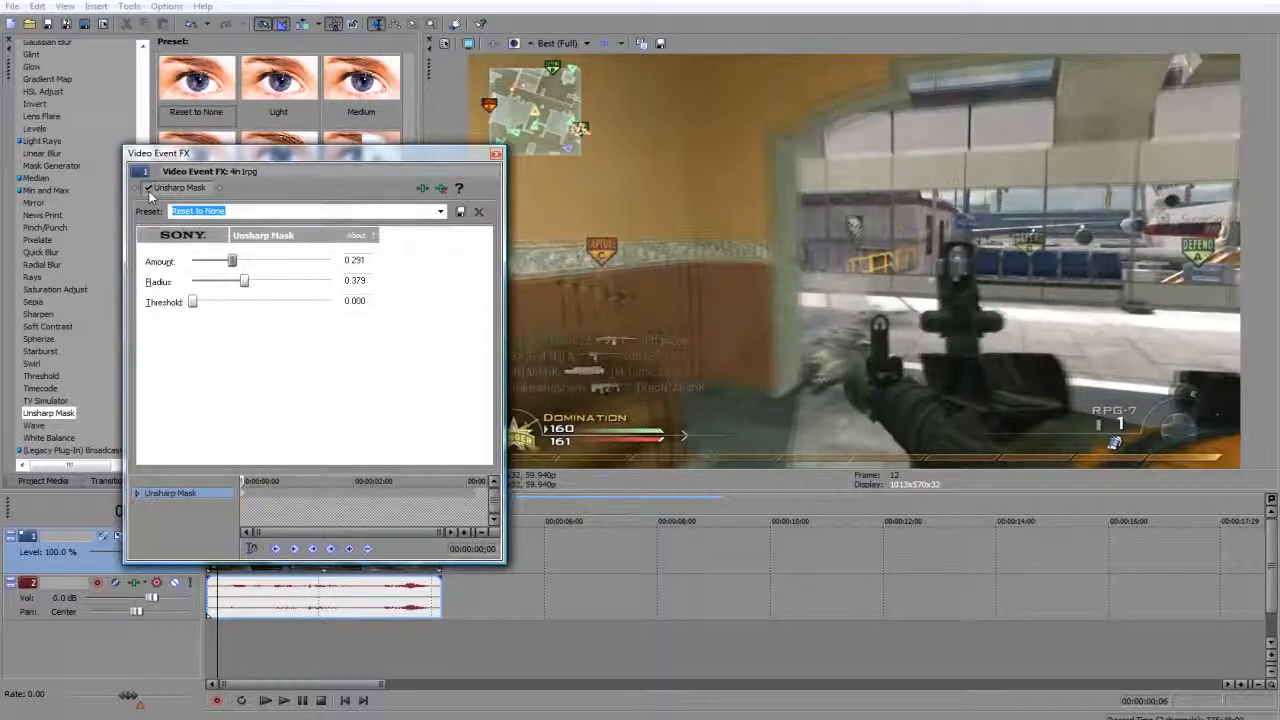
{"action": "left_click", "coordinate": [495, 153]}
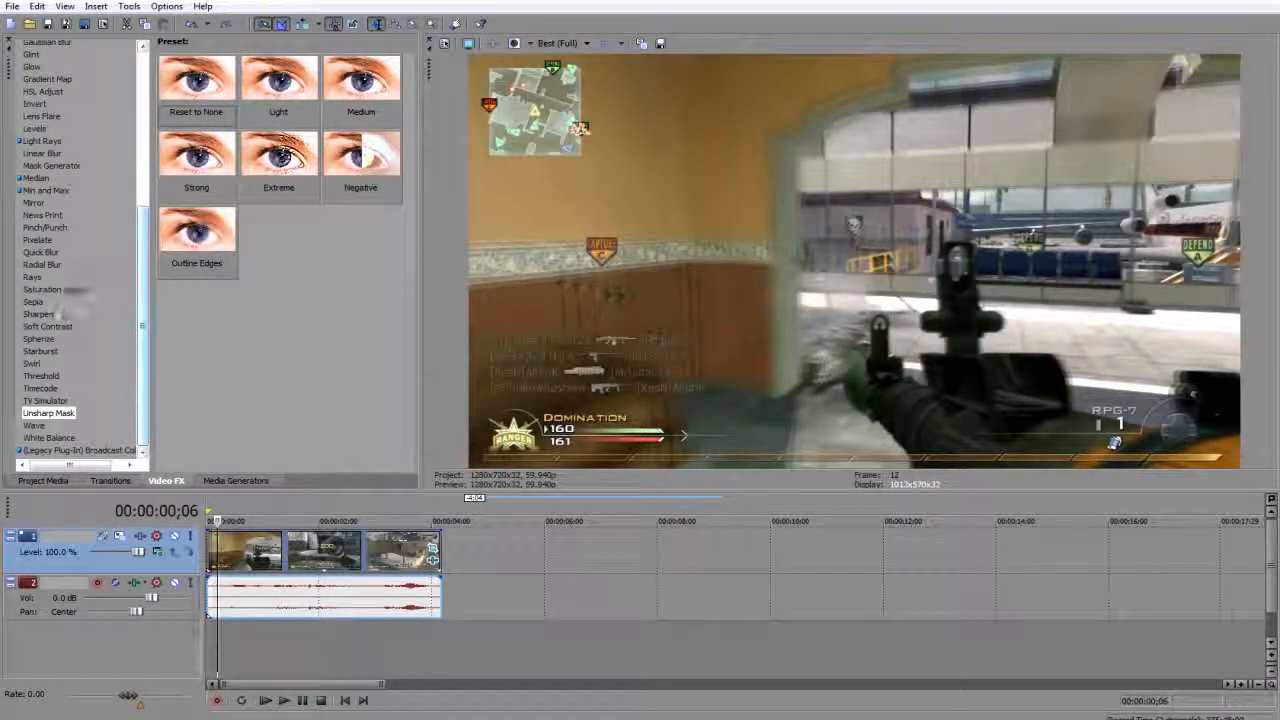
Add Soft Contrast to the clip with the Soft Moderate Contrast preset and lower its contrast to about 48.88.
{"action": "left_click", "coordinate": [74, 326]}
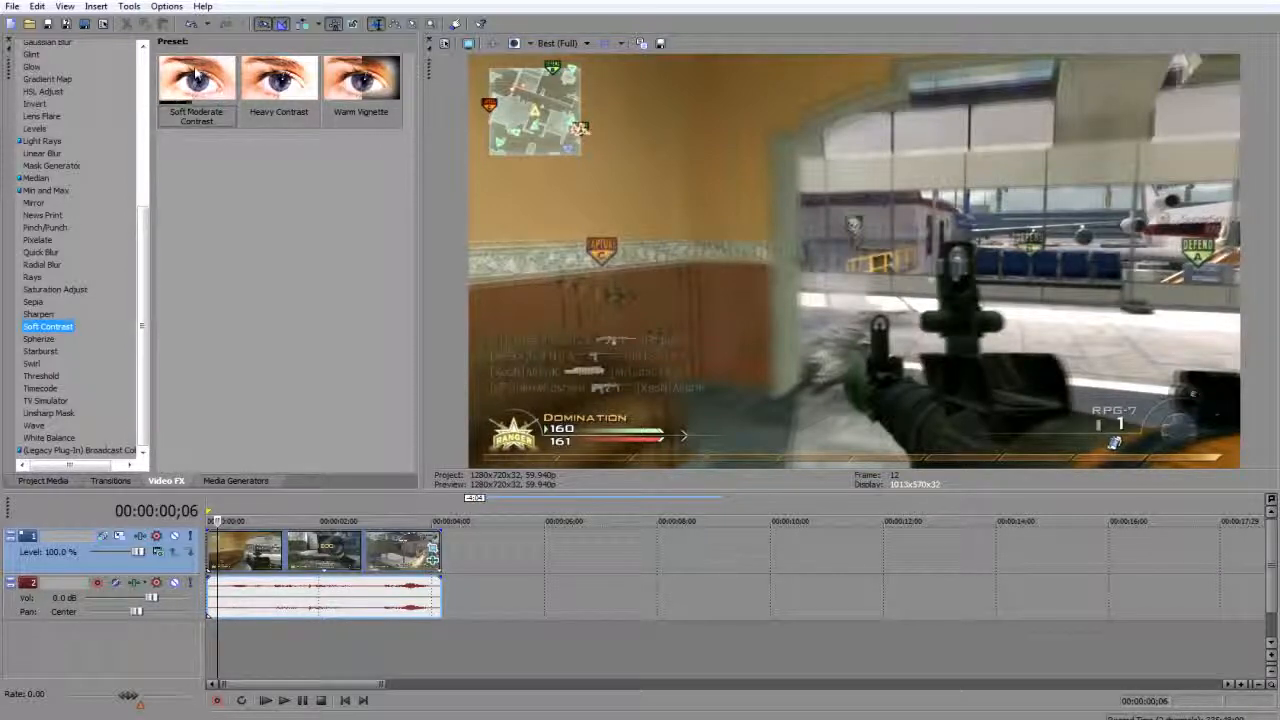
{"action": "left_click_drag", "start_coordinate": [197, 76], "coordinate": [277, 565]}
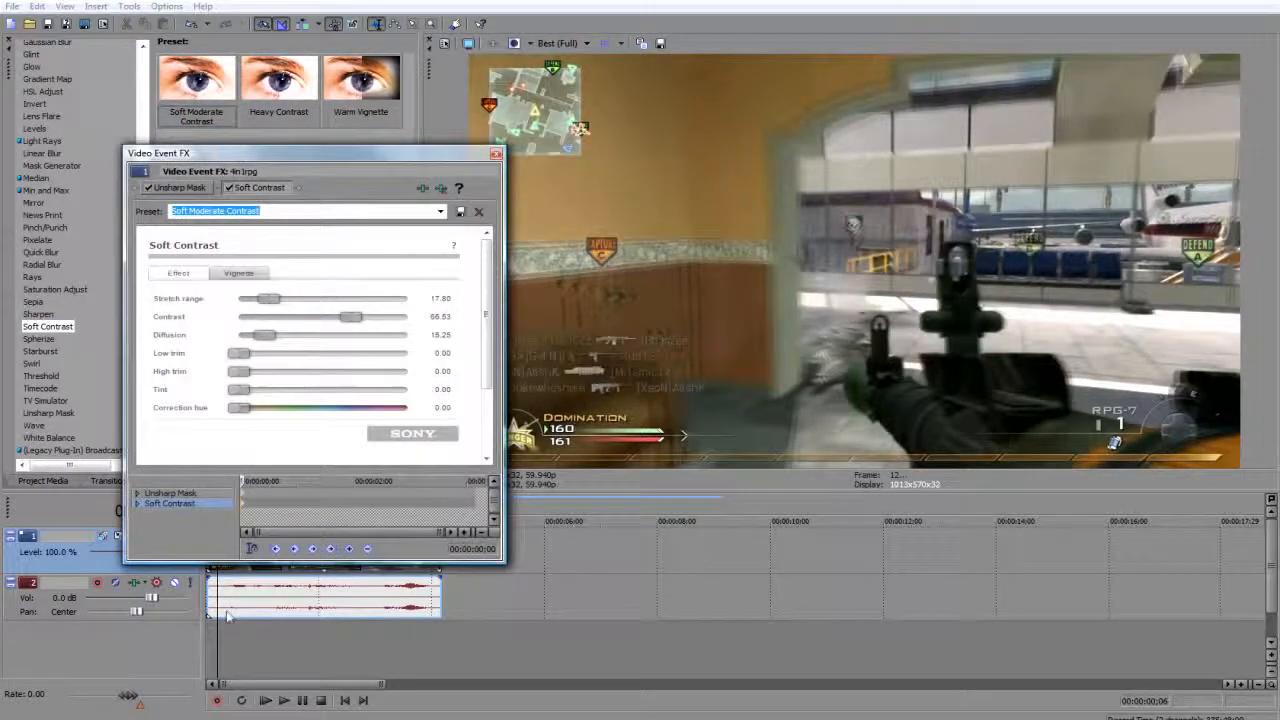
{"action": "left_click_drag", "start_coordinate": [349, 322], "coordinate": [318, 326]}
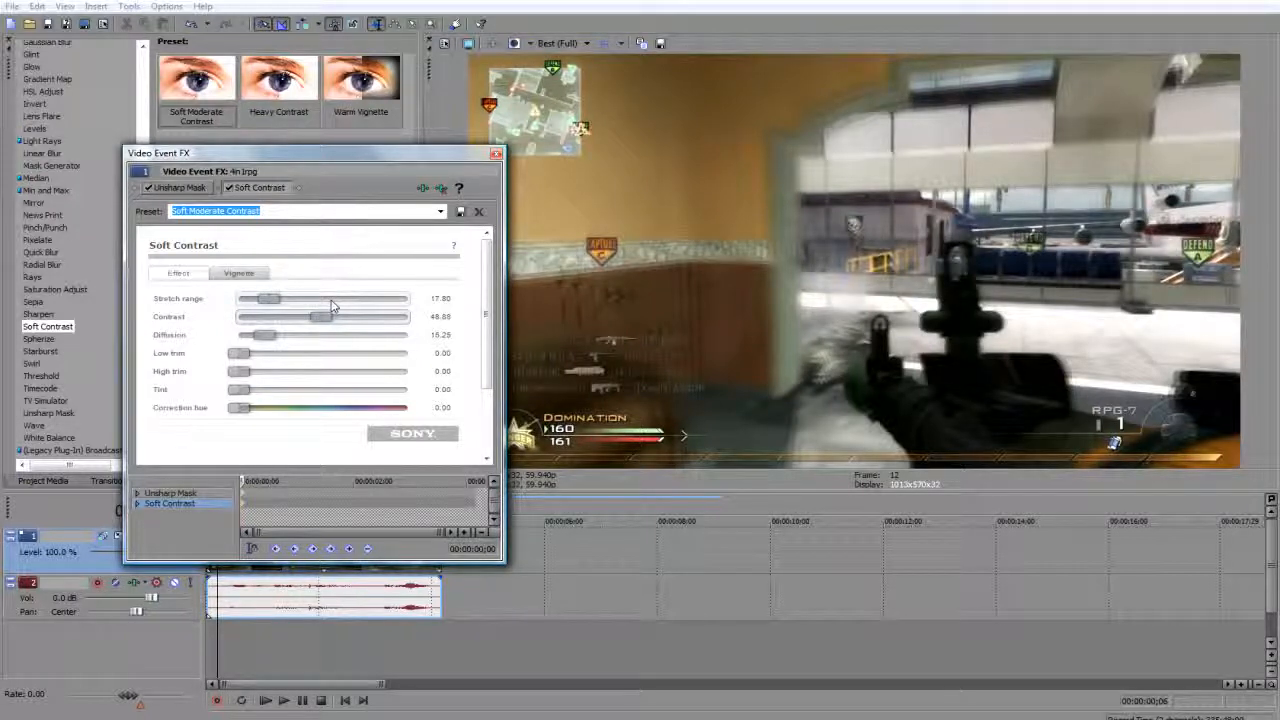
{"action": "left_click", "coordinate": [497, 154]}
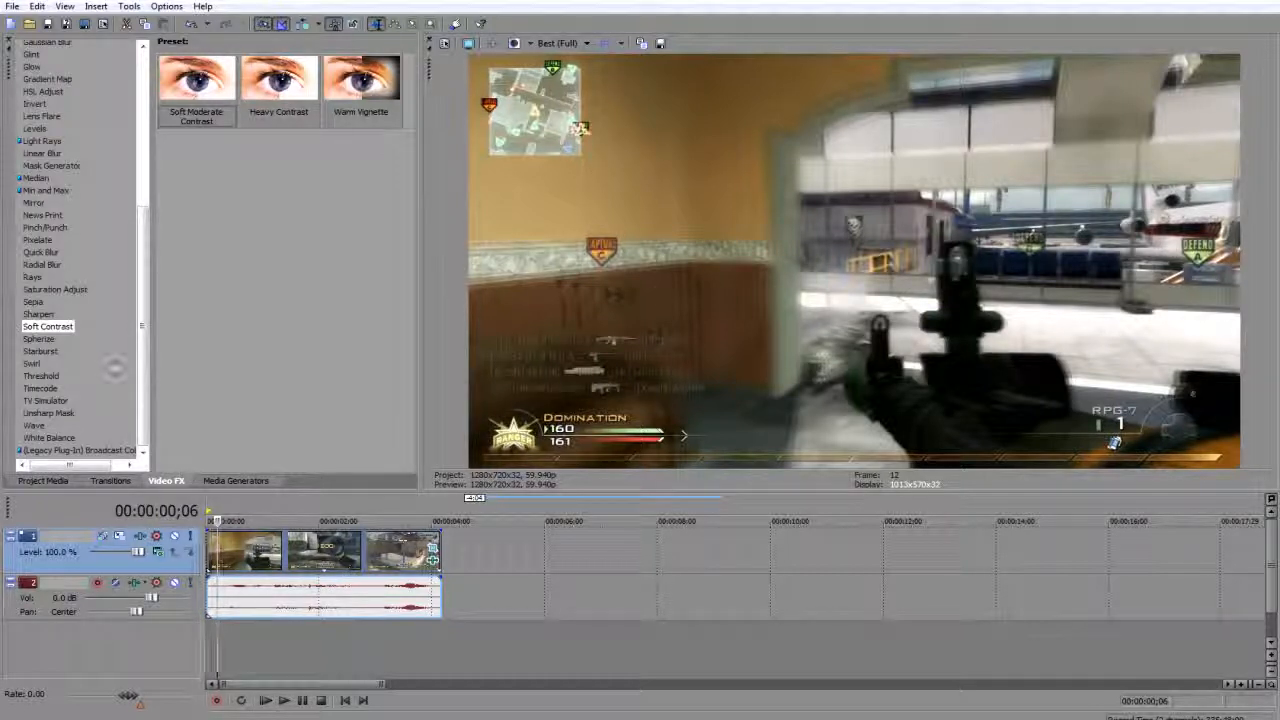
Add the Sharpen effect with the Light preset to the clip and raise its amount above the preset level.
{"action": "scroll", "coordinate": [141, 370], "scroll_direction": "up", "scroll_amount": 3}
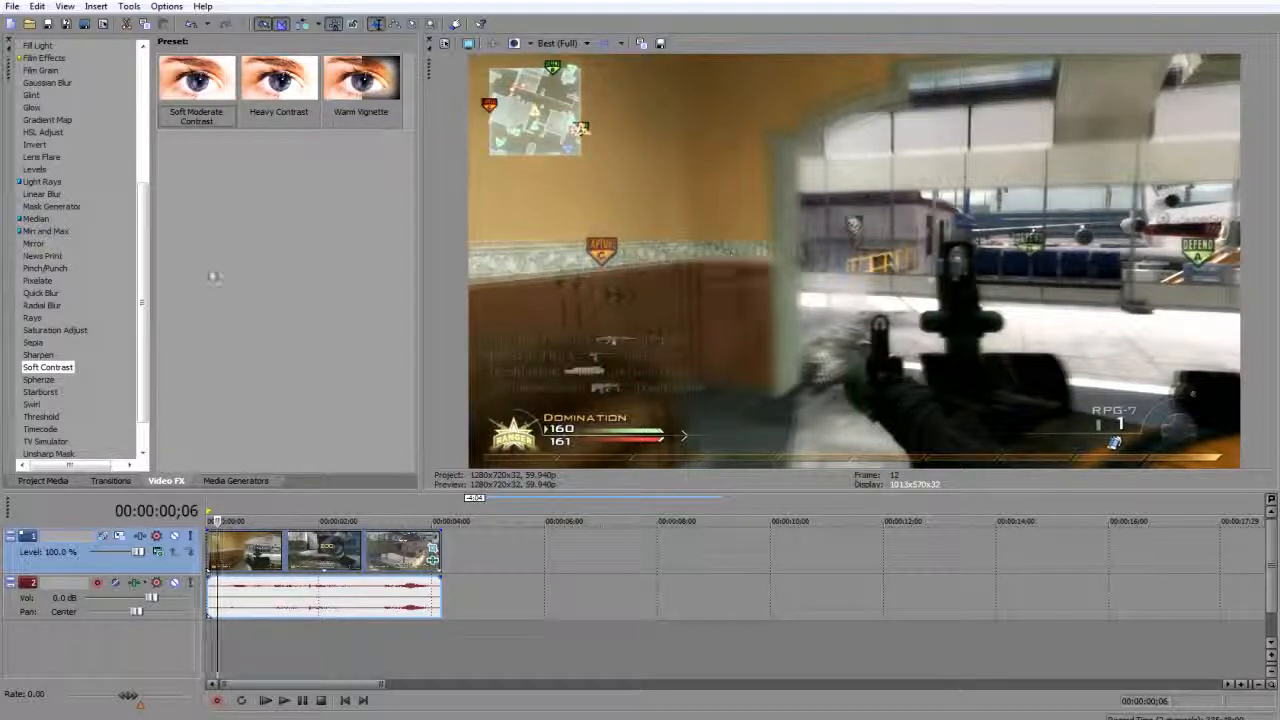
{"action": "scroll", "coordinate": [133, 343], "scroll_direction": "down", "scroll_amount": 3}
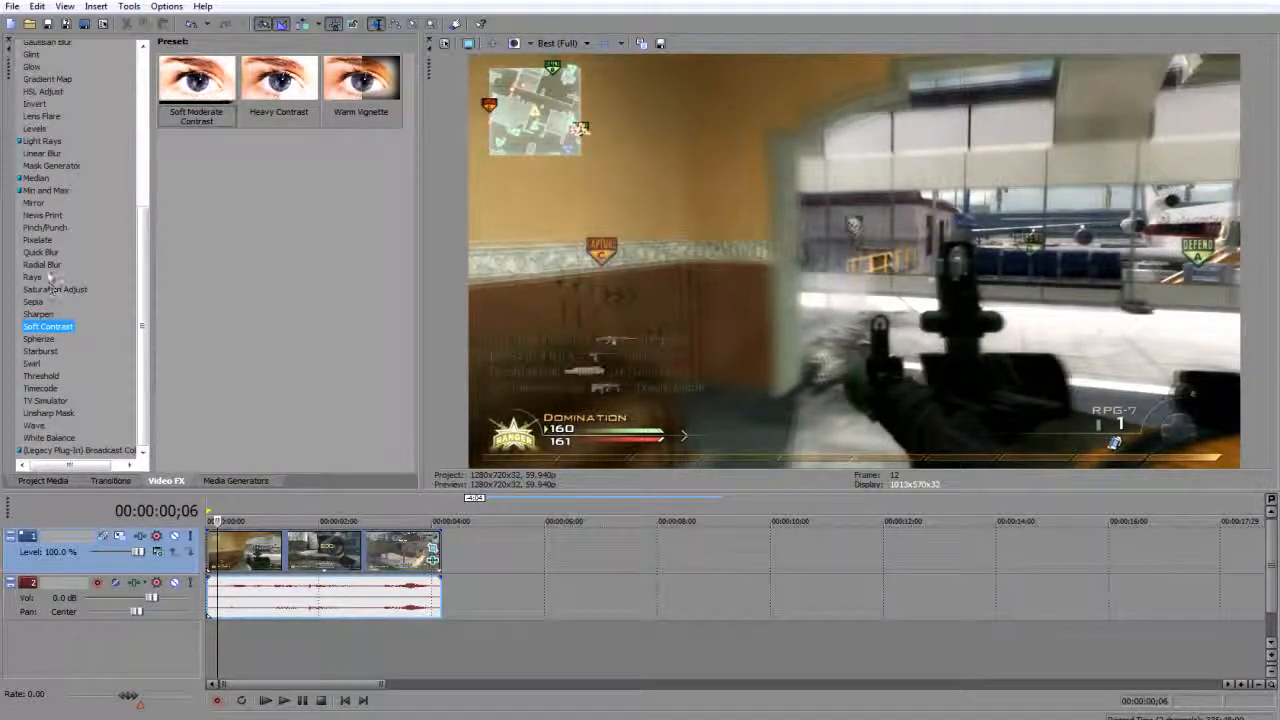
{"action": "left_click", "coordinate": [44, 237]}
{"action": "left_click", "coordinate": [40, 314]}
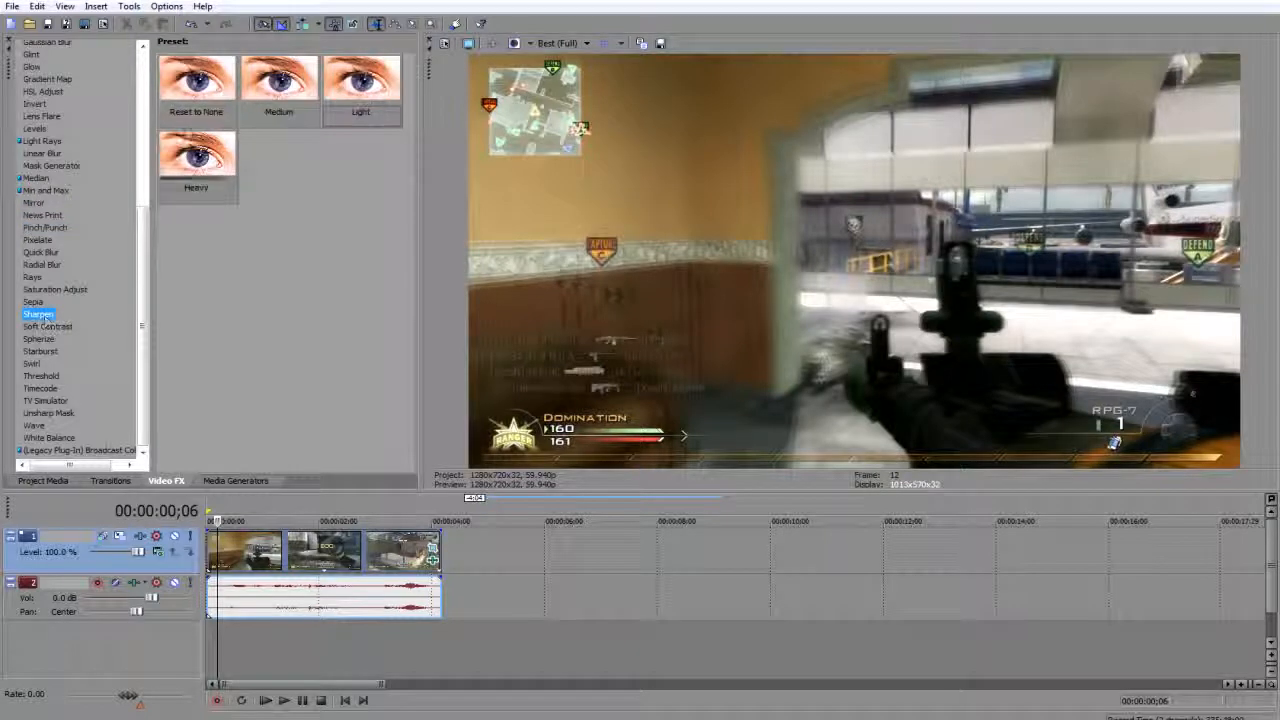
{"action": "left_click_drag", "start_coordinate": [361, 85], "coordinate": [268, 560]}
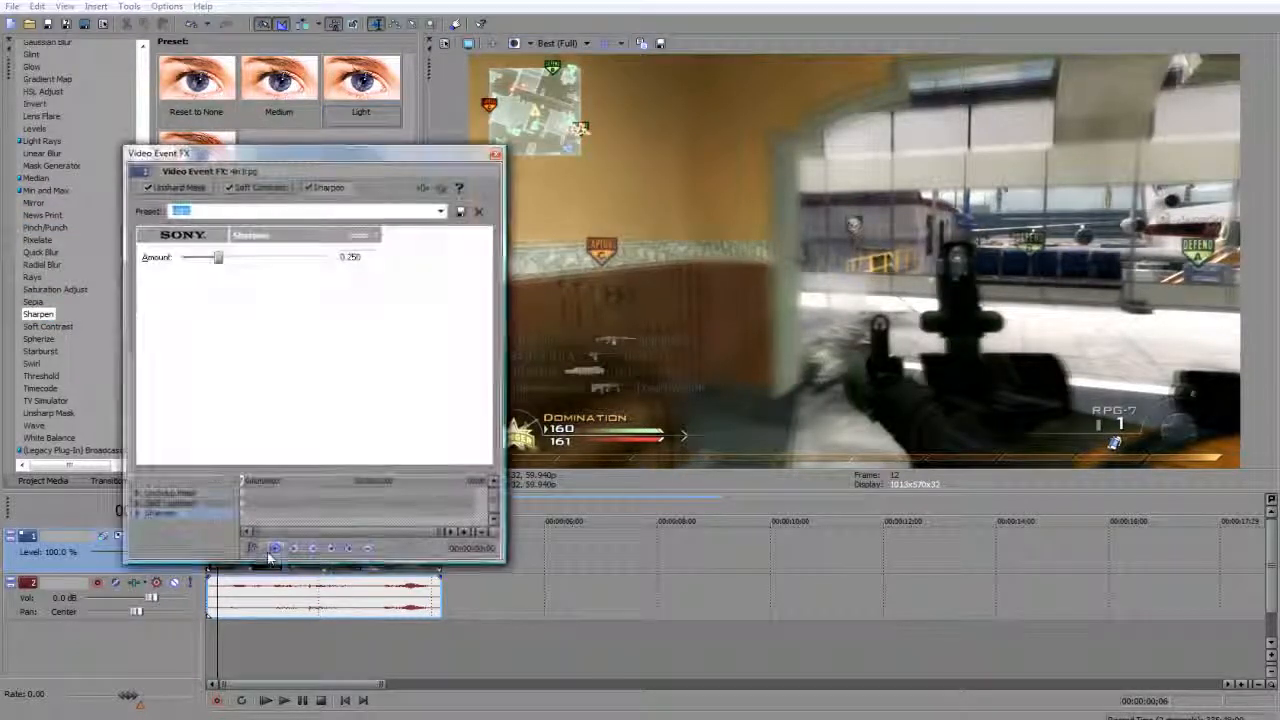
{"action": "left_click_drag", "start_coordinate": [219, 258], "coordinate": [275, 261]}
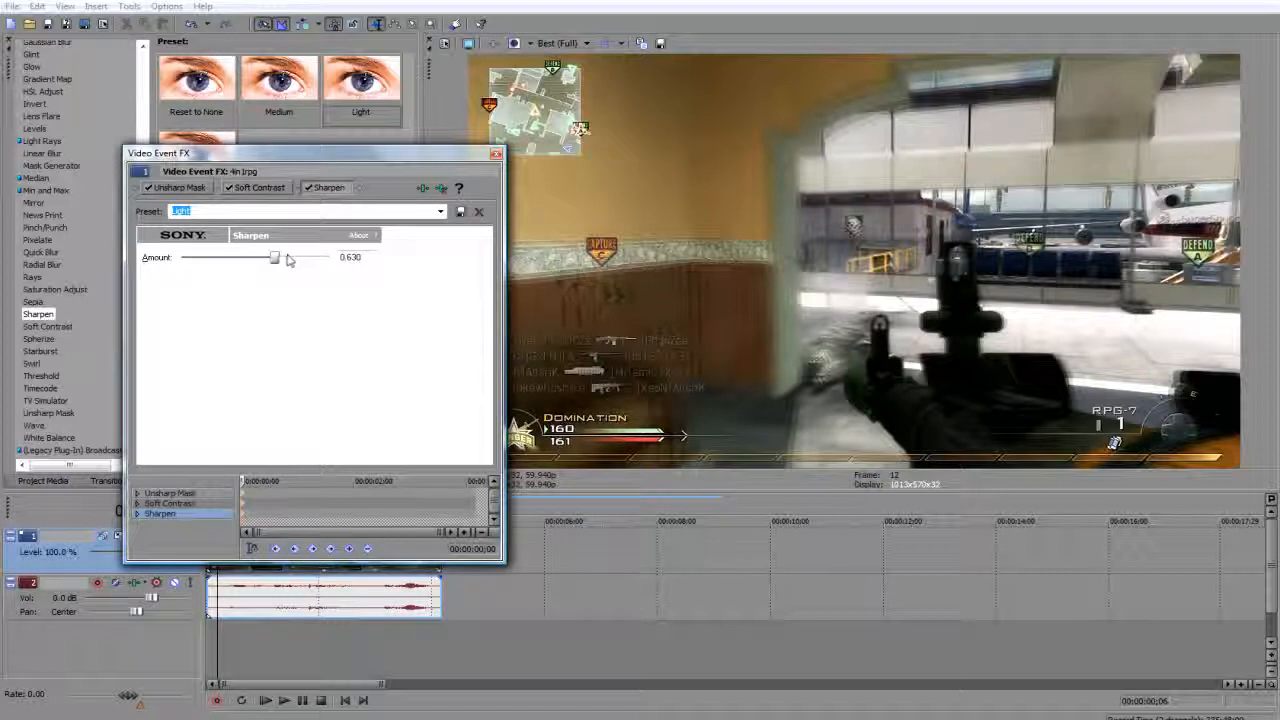
{"action": "left_click_drag", "start_coordinate": [276, 258], "coordinate": [253, 266]}
{"action": "left_click", "coordinate": [496, 153]}
Add Color Curves with the Reset to None preset to the clip and shape the RGB curve into a gentle S.
{"action": "left_click_drag", "start_coordinate": [146, 386], "coordinate": [176, 334]}
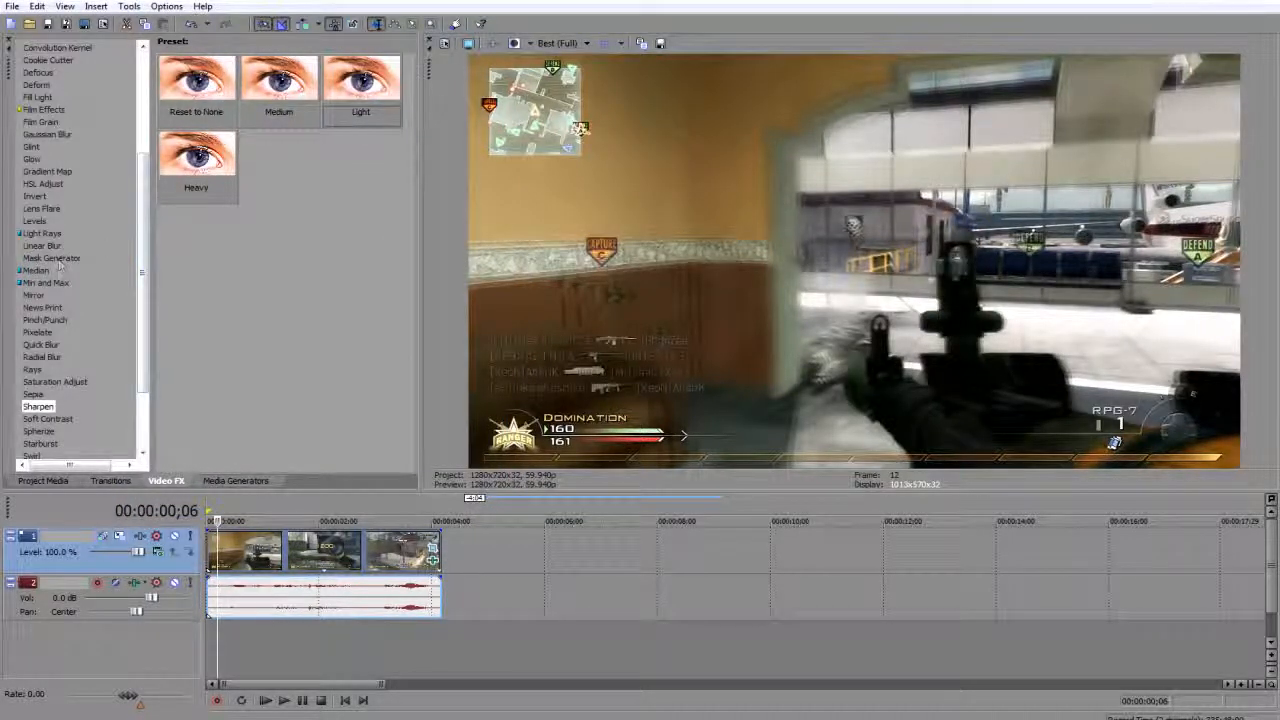
{"action": "left_click_drag", "start_coordinate": [149, 201], "coordinate": [160, 165]}
{"action": "left_click", "coordinate": [47, 107]}
{"action": "left_click_drag", "start_coordinate": [232, 375], "coordinate": [262, 560]}
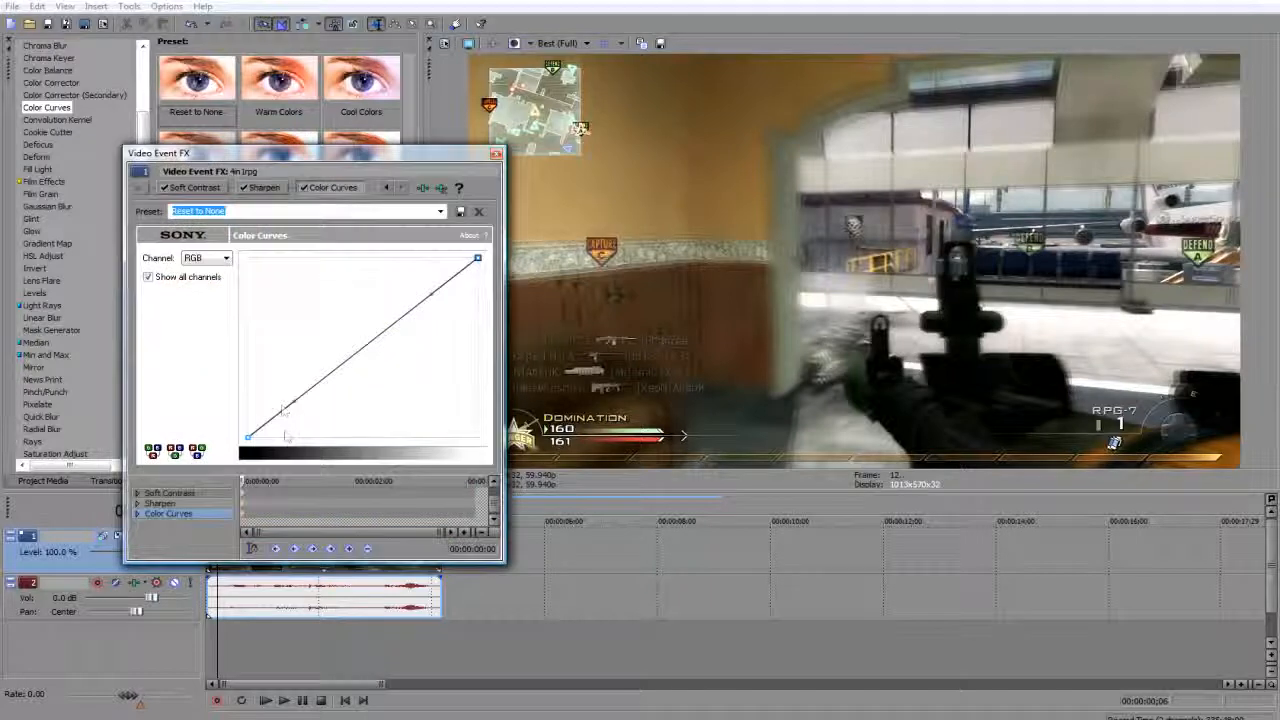
{"action": "left_click_drag", "start_coordinate": [289, 403], "coordinate": [323, 416]}
{"action": "mouse_move", "coordinate": [431, 294]}
{"action": "left_mouse_down"}
{"action": "mouse_move", "coordinate": [408, 260]}
{"action": "mouse_move", "coordinate": [417, 277]}
{"action": "left_mouse_up"}
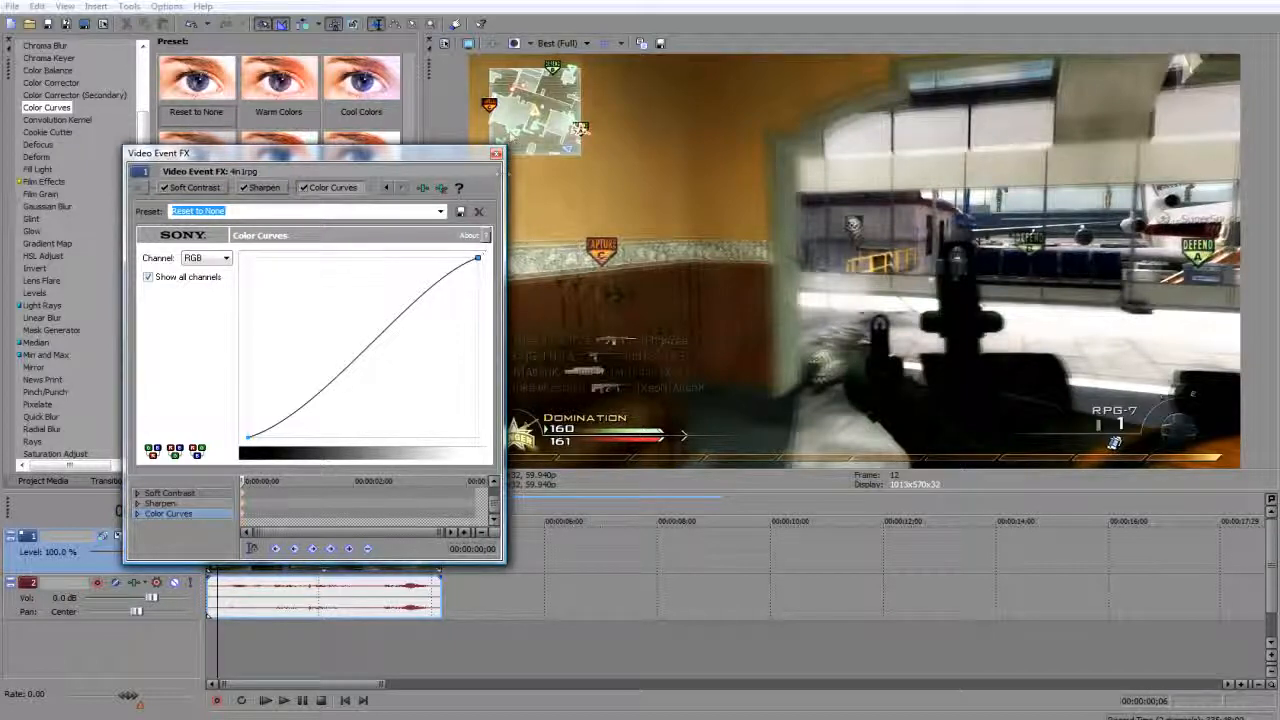
Add the Color Corrector effect with the Reset to None preset to the gameplay clip.
{"action": "left_click", "coordinate": [496, 155]}
{"action": "left_click", "coordinate": [70, 83]}
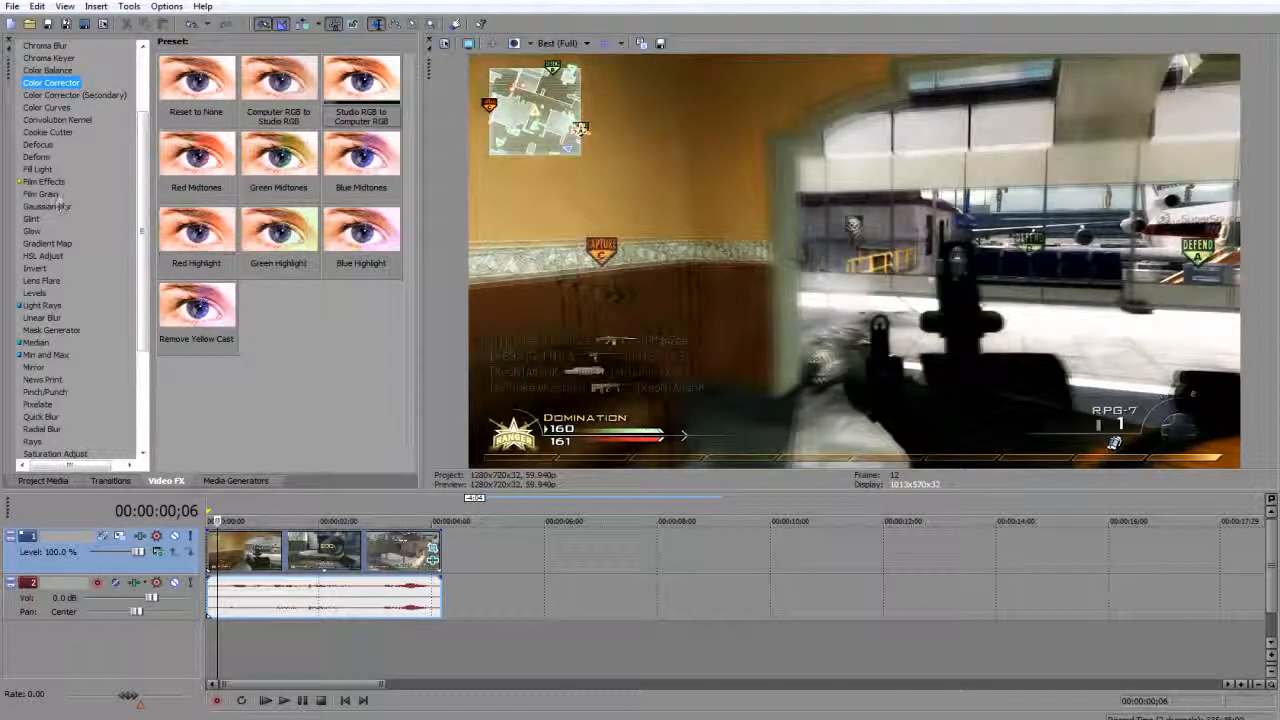
{"action": "left_click", "coordinate": [186, 112]}
{"action": "left_click_drag", "start_coordinate": [186, 111], "coordinate": [244, 570]}
{"action": "left_click_drag", "start_coordinate": [312, 157], "coordinate": [251, 155]}
Shift the Color Corrector's High wheel toward blue-cyan, to an angle of about 311.2 and a magnitude of 0.330.
{"action": "left_click_drag", "start_coordinate": [368, 306], "coordinate": [389, 345]}
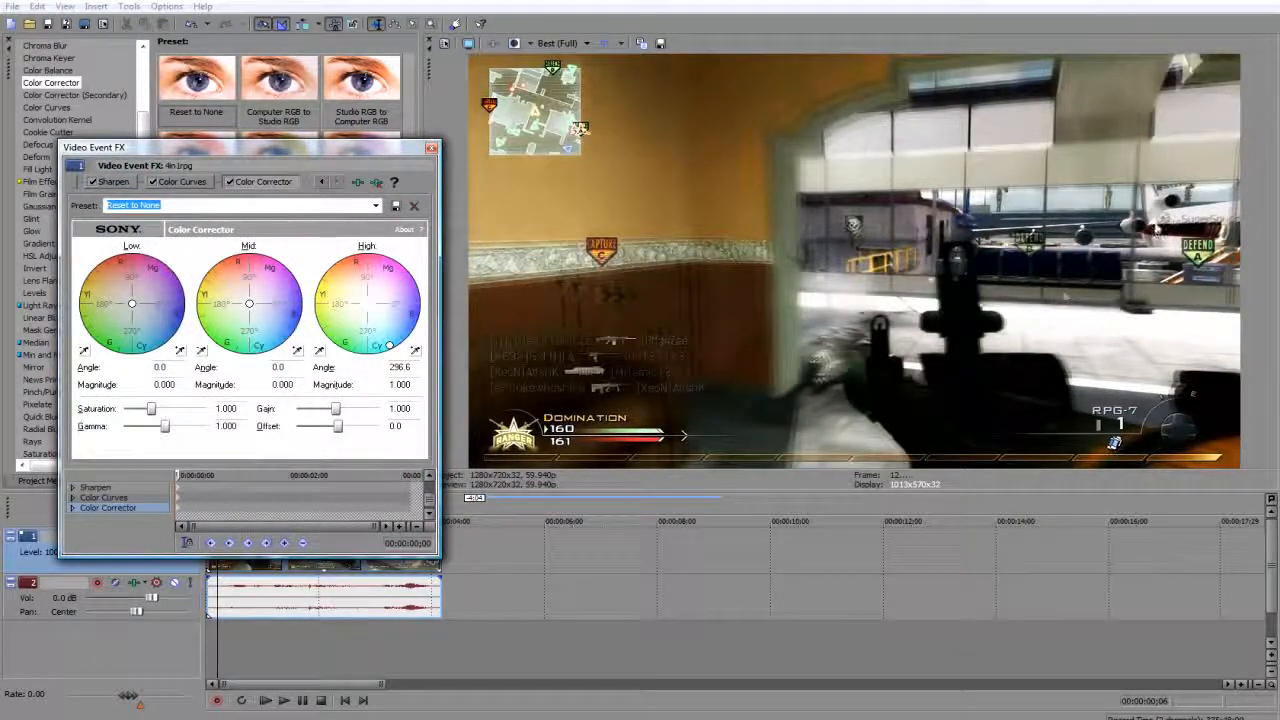
{"action": "left_click", "coordinate": [1093, 203]}
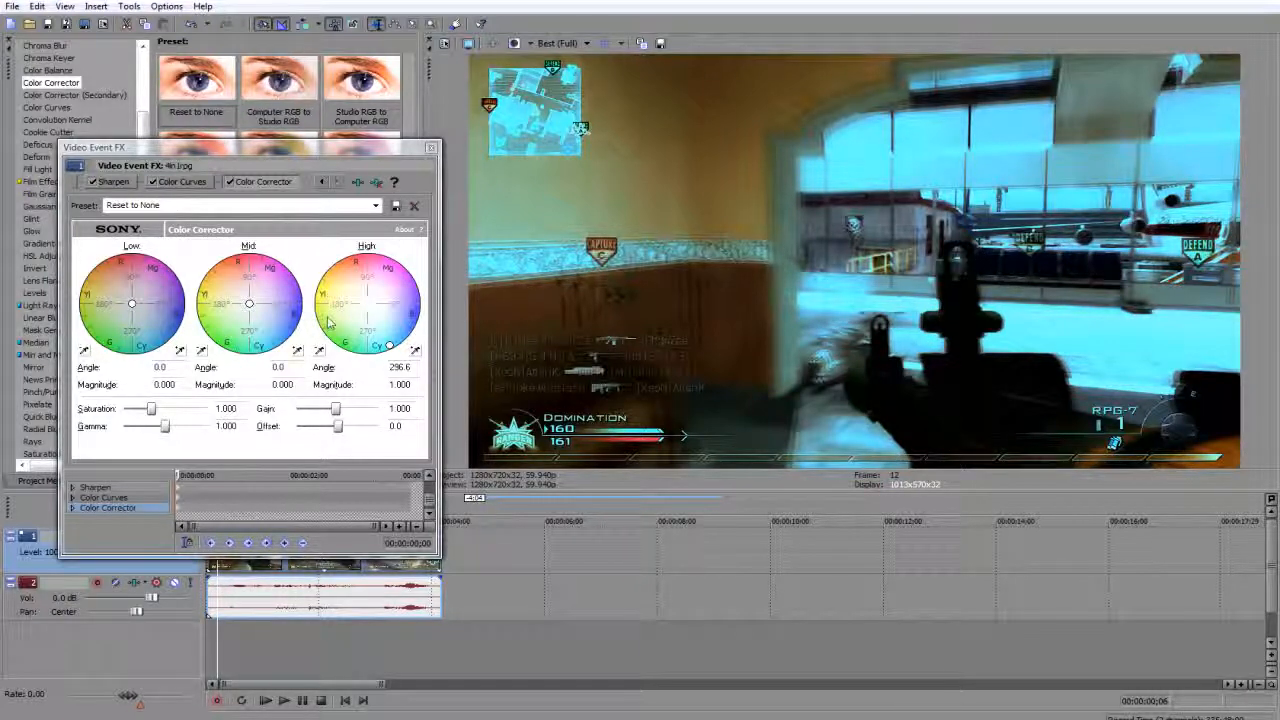
{"action": "left_click_drag", "start_coordinate": [389, 345], "coordinate": [379, 320]}
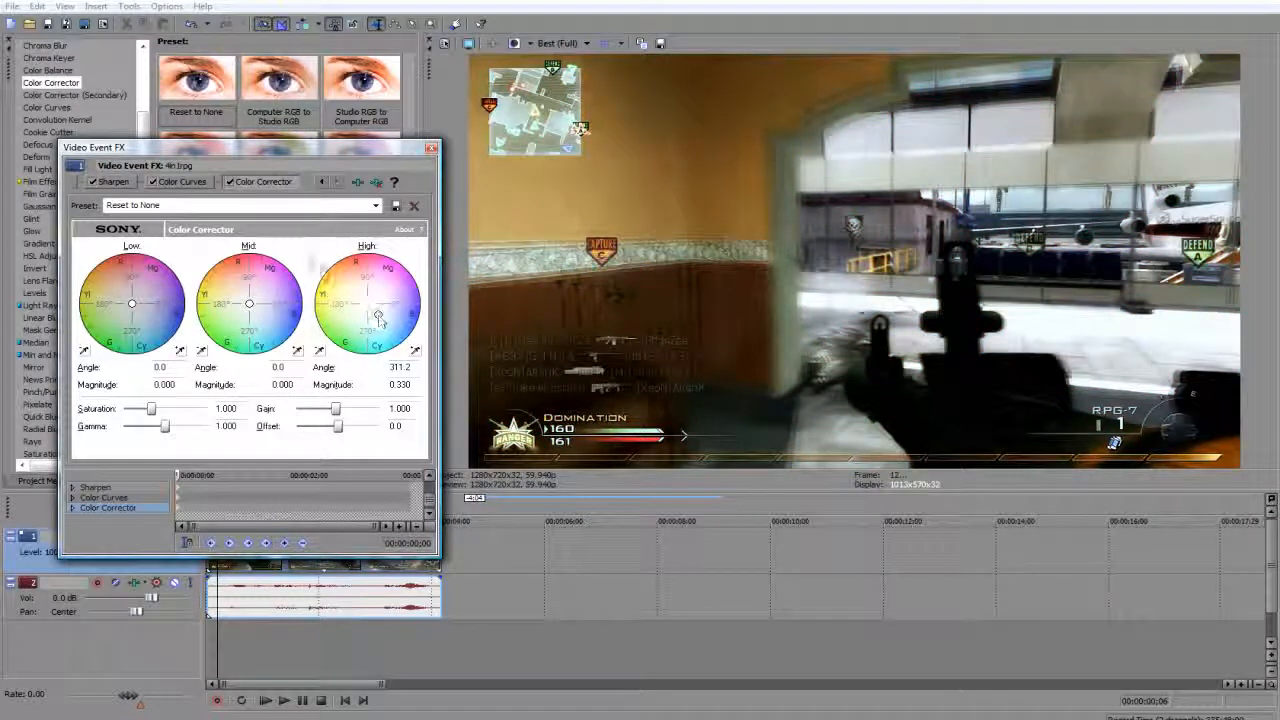
{"action": "left_click", "coordinate": [230, 184]}
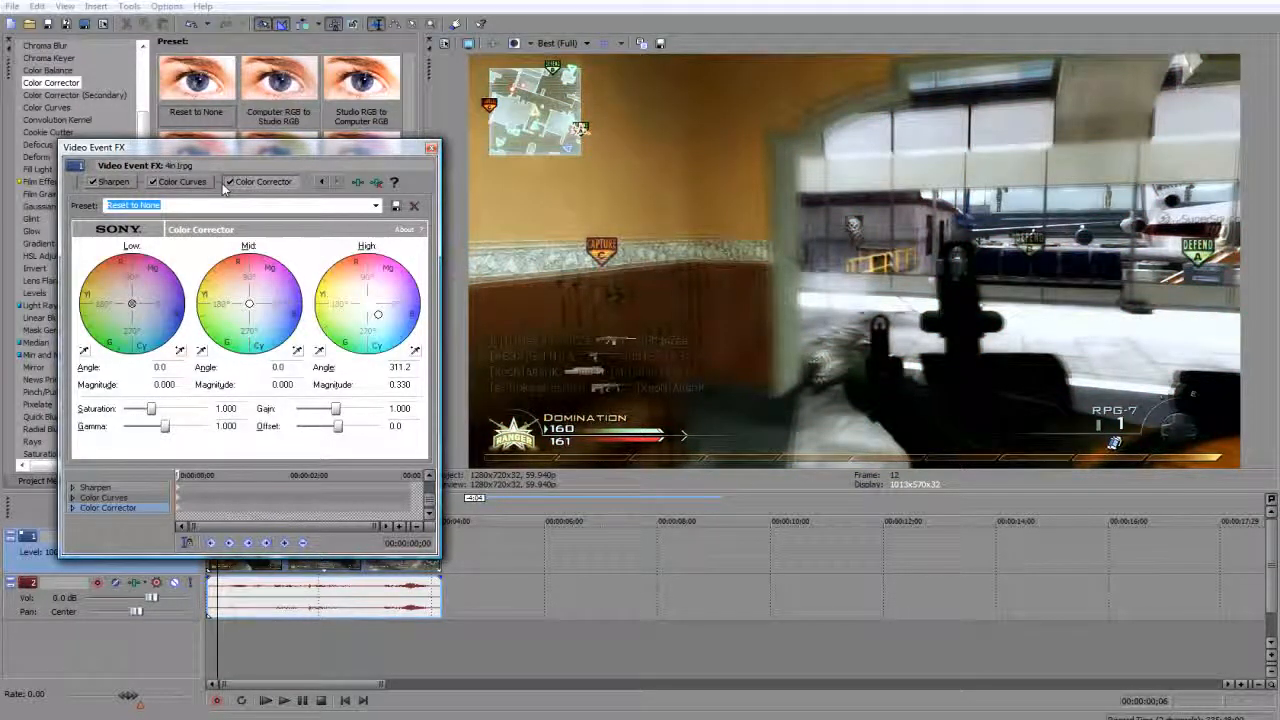
Set the Low wheel to about angle 131.2, magnitude 0.165, and the Mid wheel to about angle 318.4, magnitude 0.187.
{"action": "left_click_drag", "start_coordinate": [134, 303], "coordinate": [127, 297]}
{"action": "left_click_drag", "start_coordinate": [249, 305], "coordinate": [285, 281]}
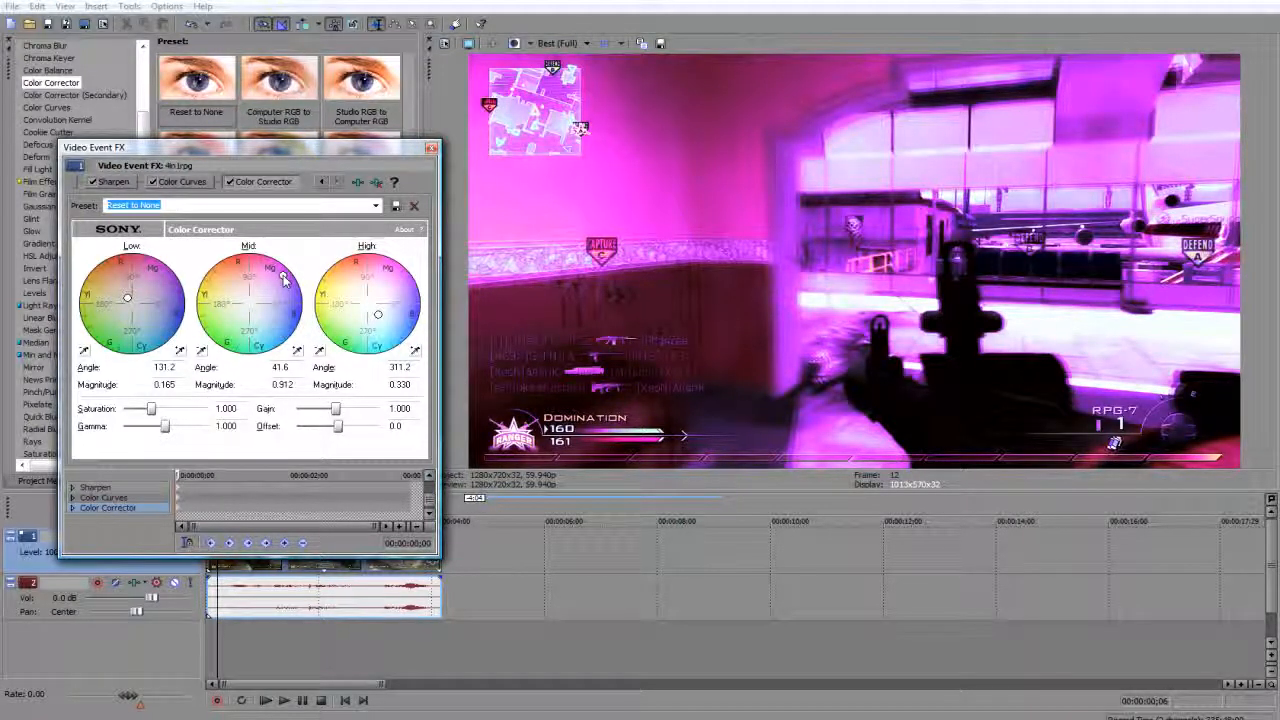
{"action": "left_click_drag", "start_coordinate": [285, 281], "coordinate": [258, 313]}
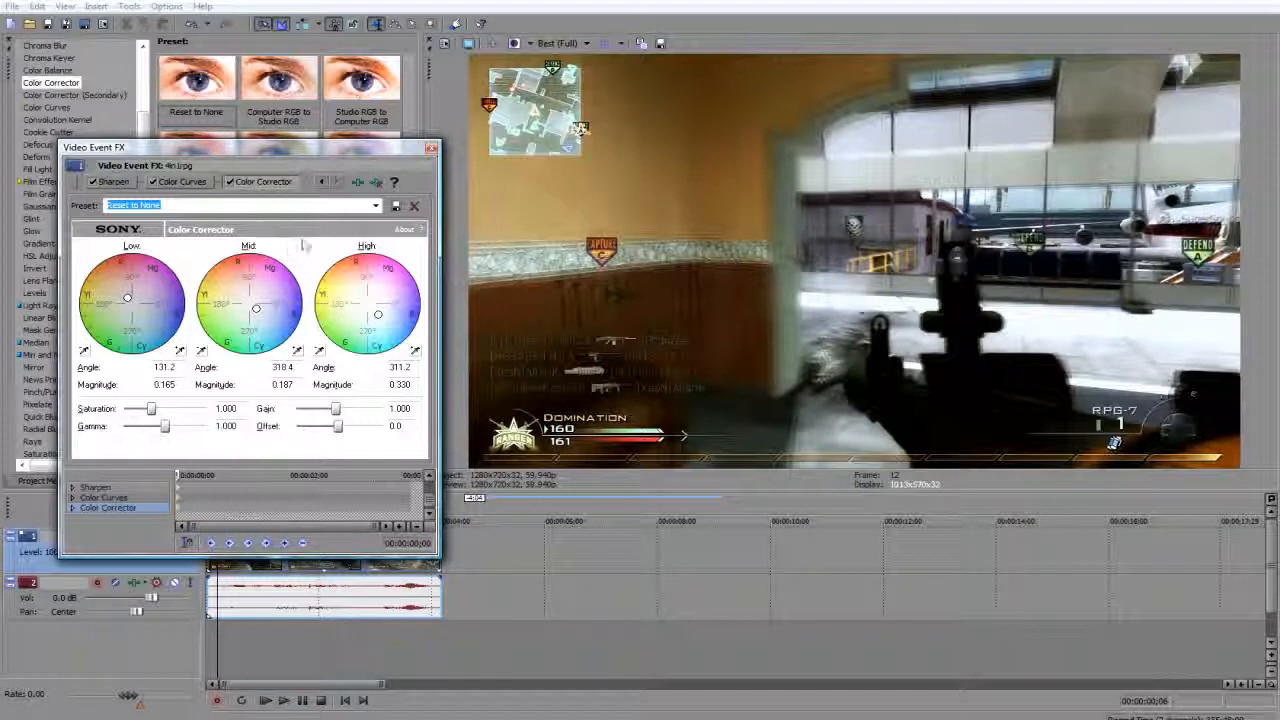
{"action": "left_click", "coordinate": [431, 148]}
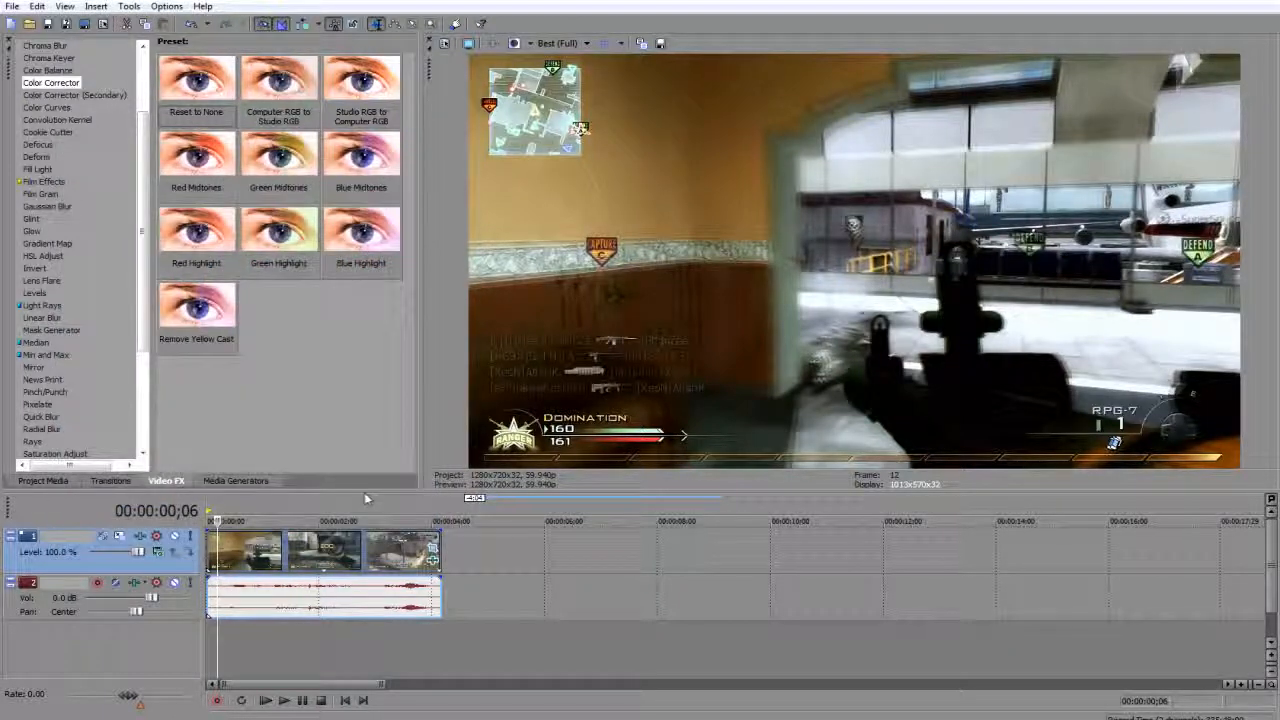
Review frames across the clip and add a second Color Corrector with the Studio RGB to Computer RGB preset.
{"action": "left_click", "coordinate": [312, 588]}
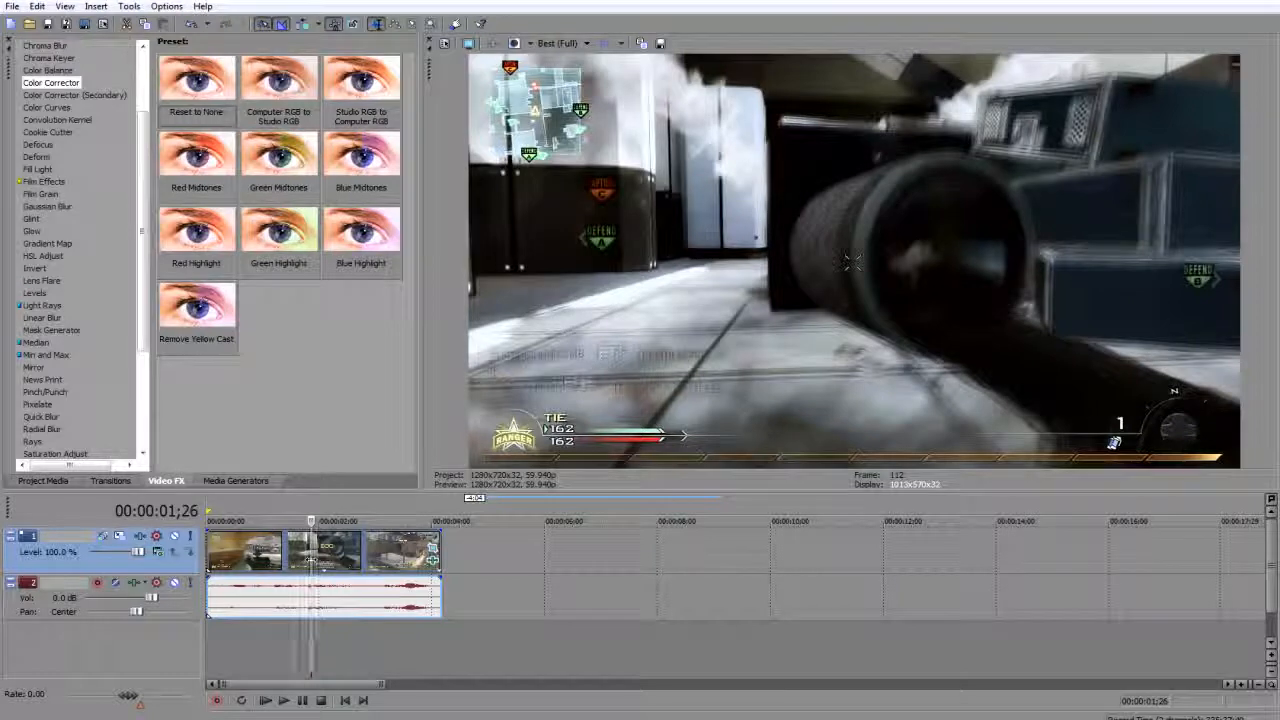
{"action": "left_click", "coordinate": [370, 552]}
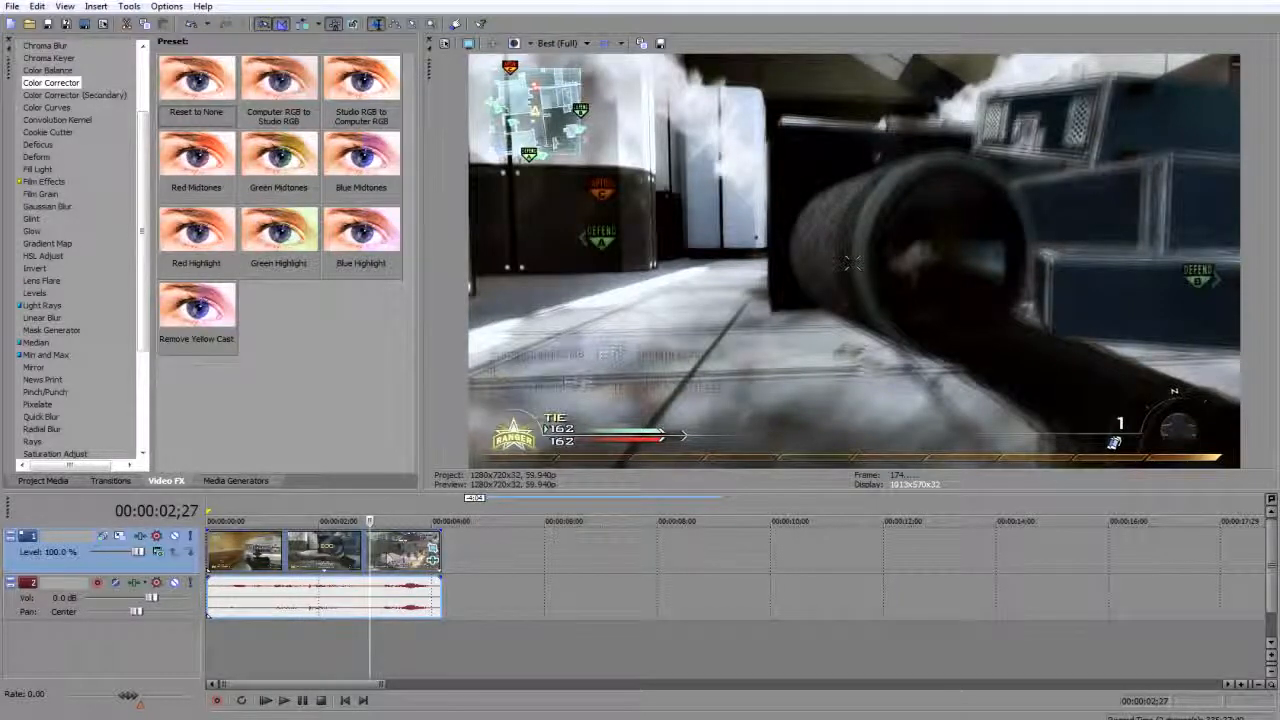
{"action": "left_click", "coordinate": [418, 556]}
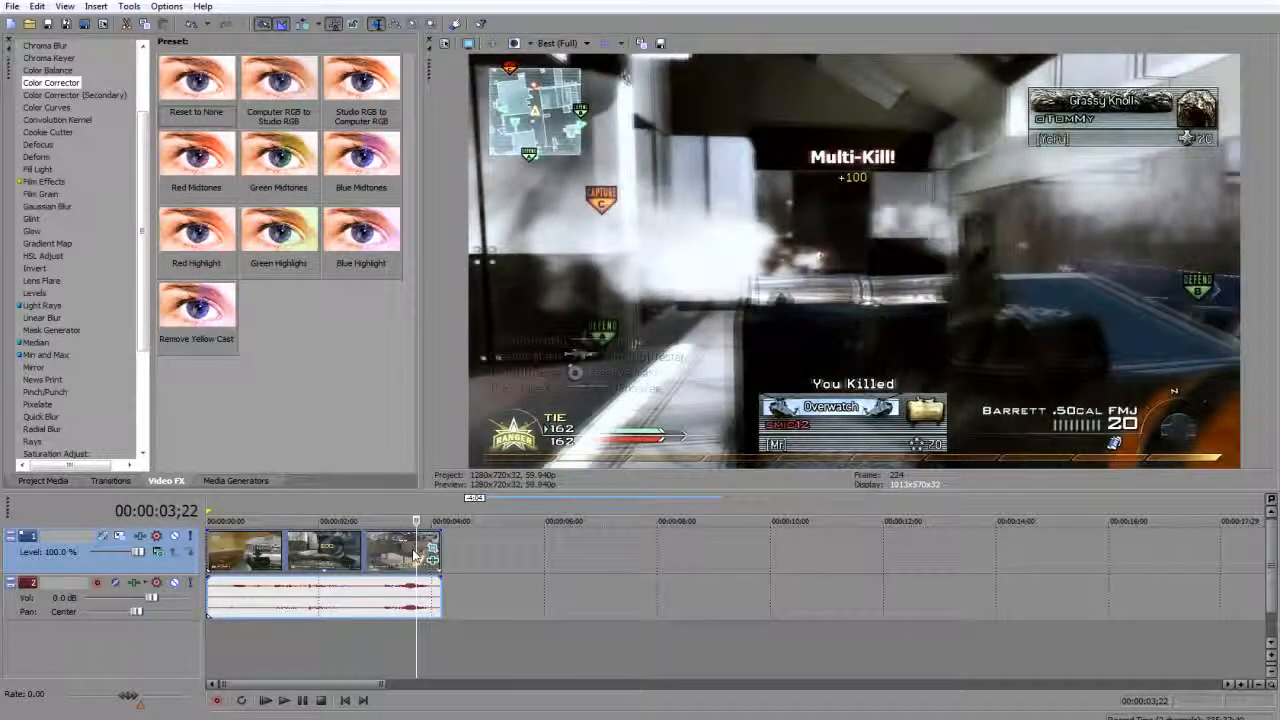
{"action": "left_click", "coordinate": [411, 556]}
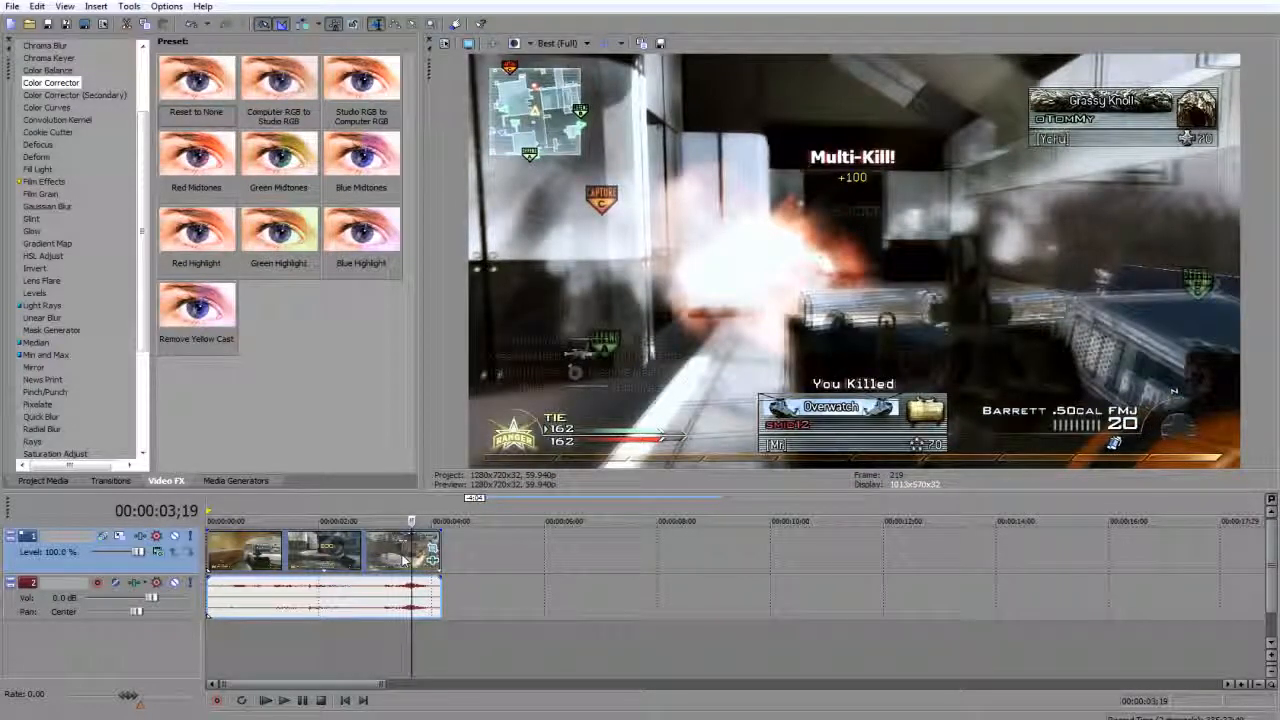
{"action": "left_click", "coordinate": [271, 556]}
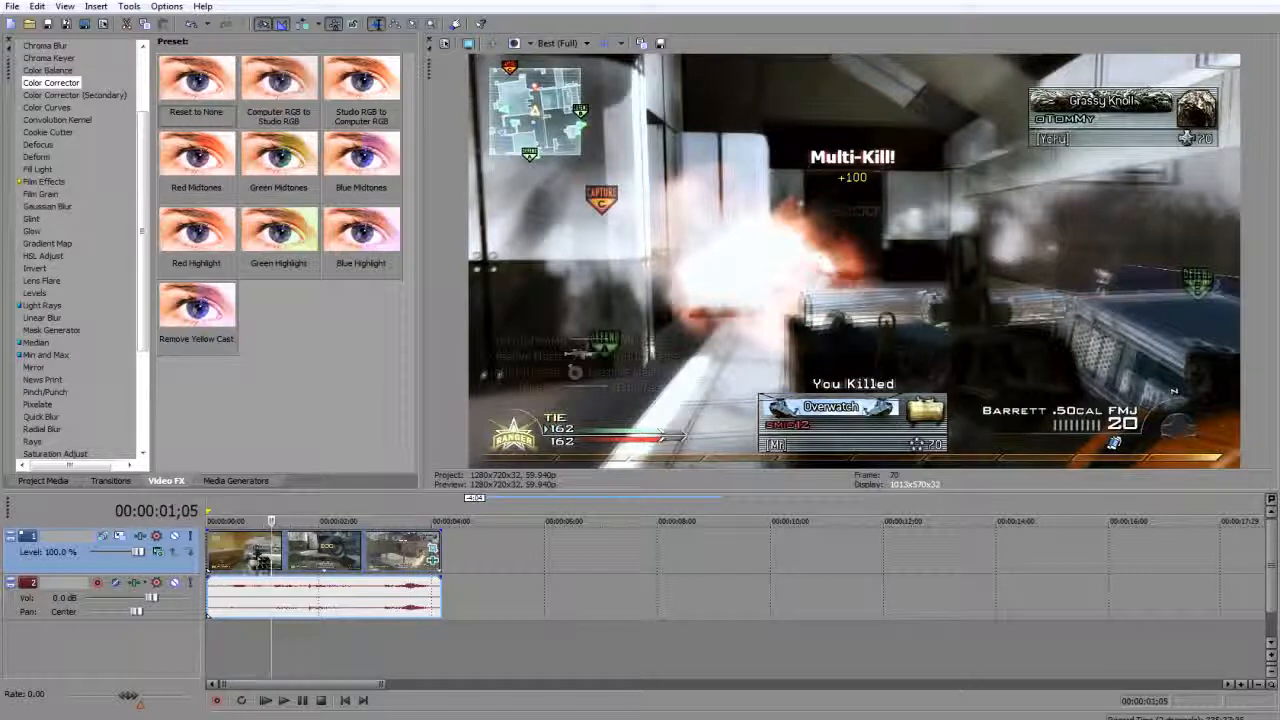
{"action": "left_click", "coordinate": [221, 553]}
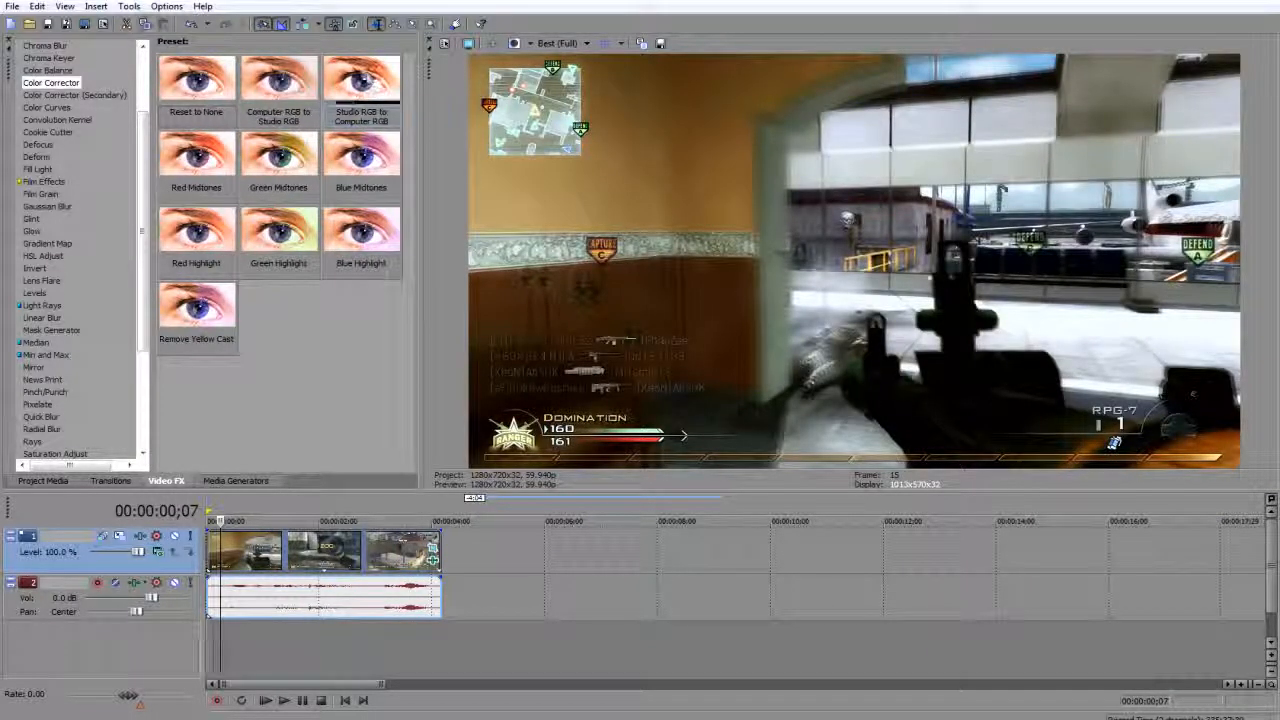
{"action": "left_click_drag", "start_coordinate": [367, 79], "coordinate": [291, 556]}
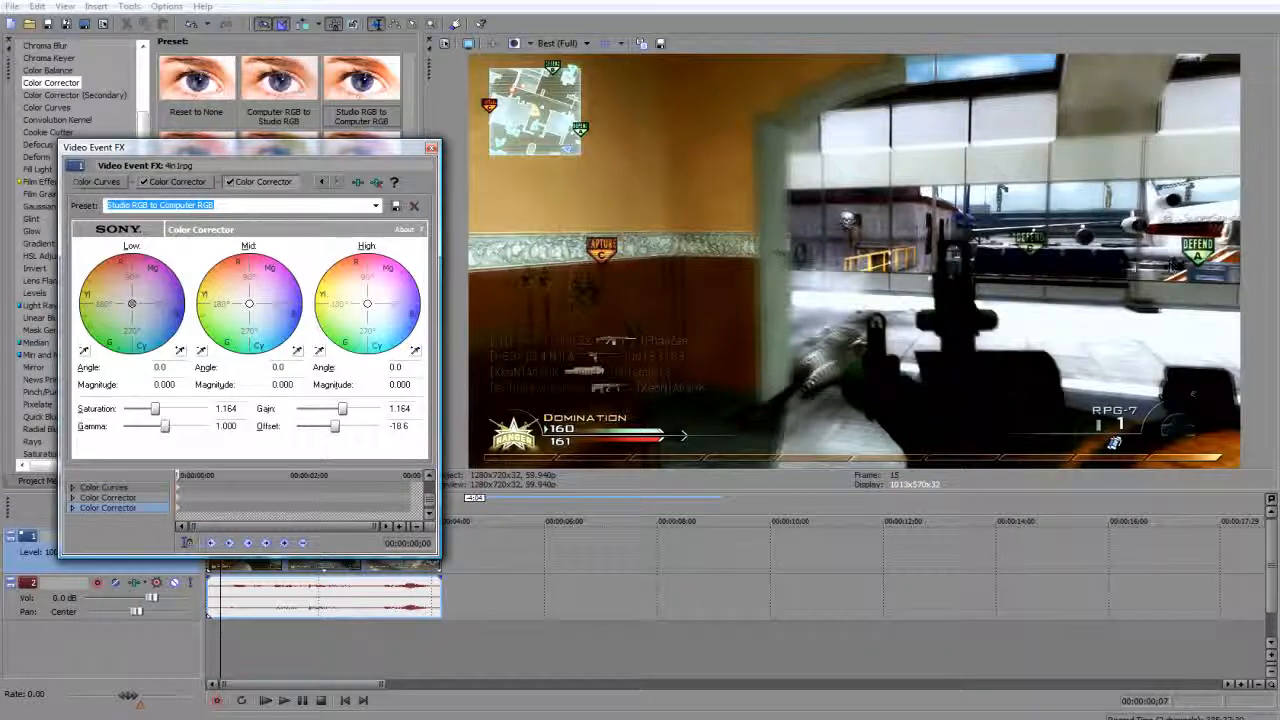
{"action": "left_click", "coordinate": [431, 148]}
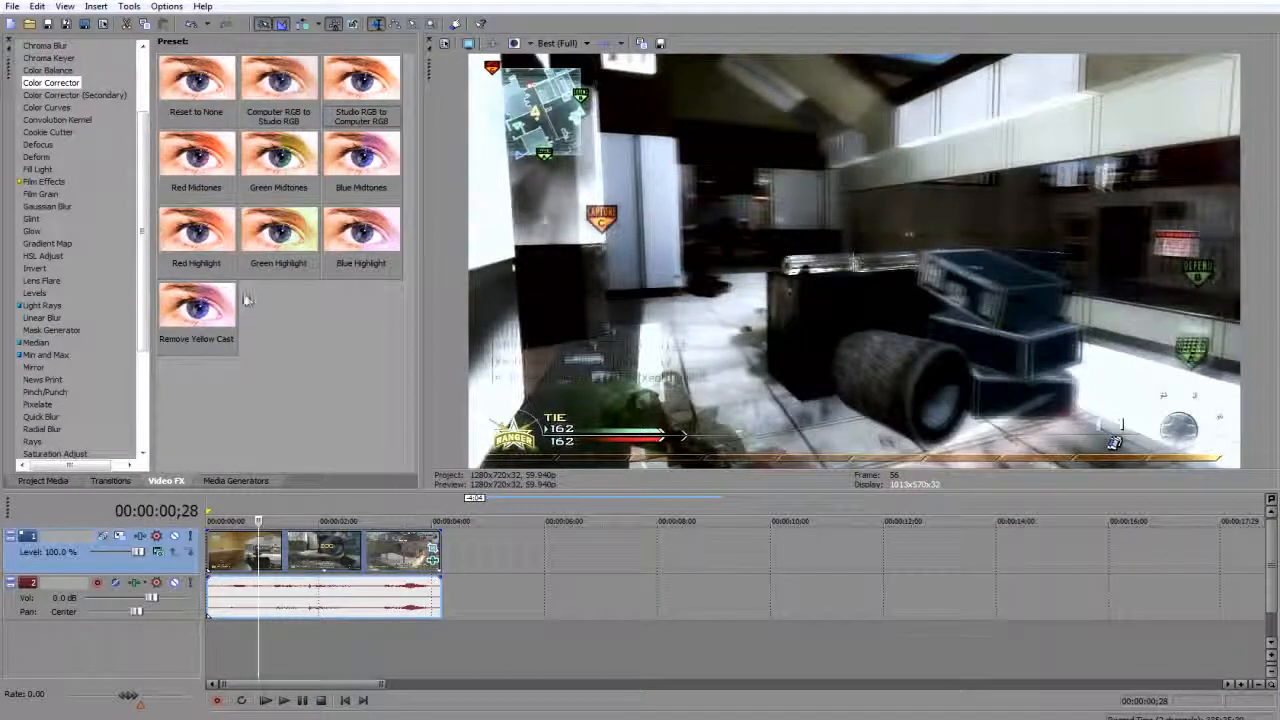
Examine the color-corrected picture at several points of the clip, from the later kill scenes back to the opening.
{"action": "left_click_drag", "start_coordinate": [145, 344], "coordinate": [147, 354]}
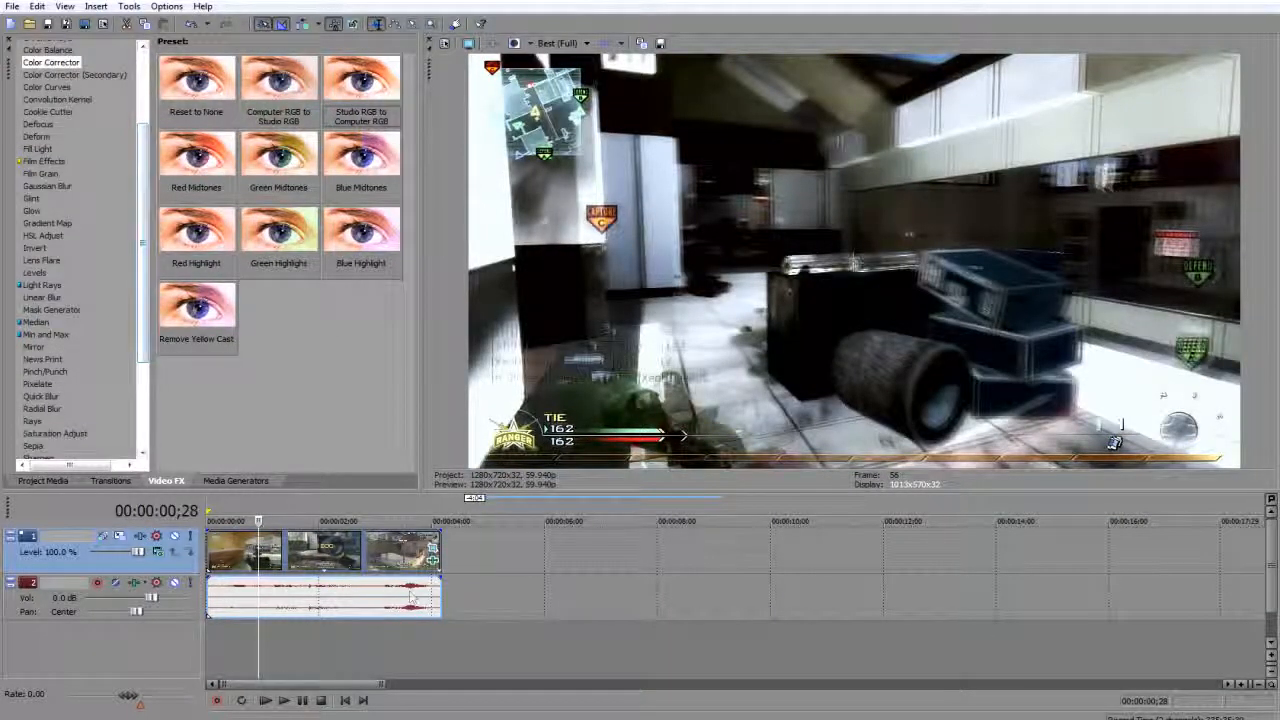
{"action": "left_click", "coordinate": [221, 551]}
{"action": "left_click", "coordinate": [364, 555]}
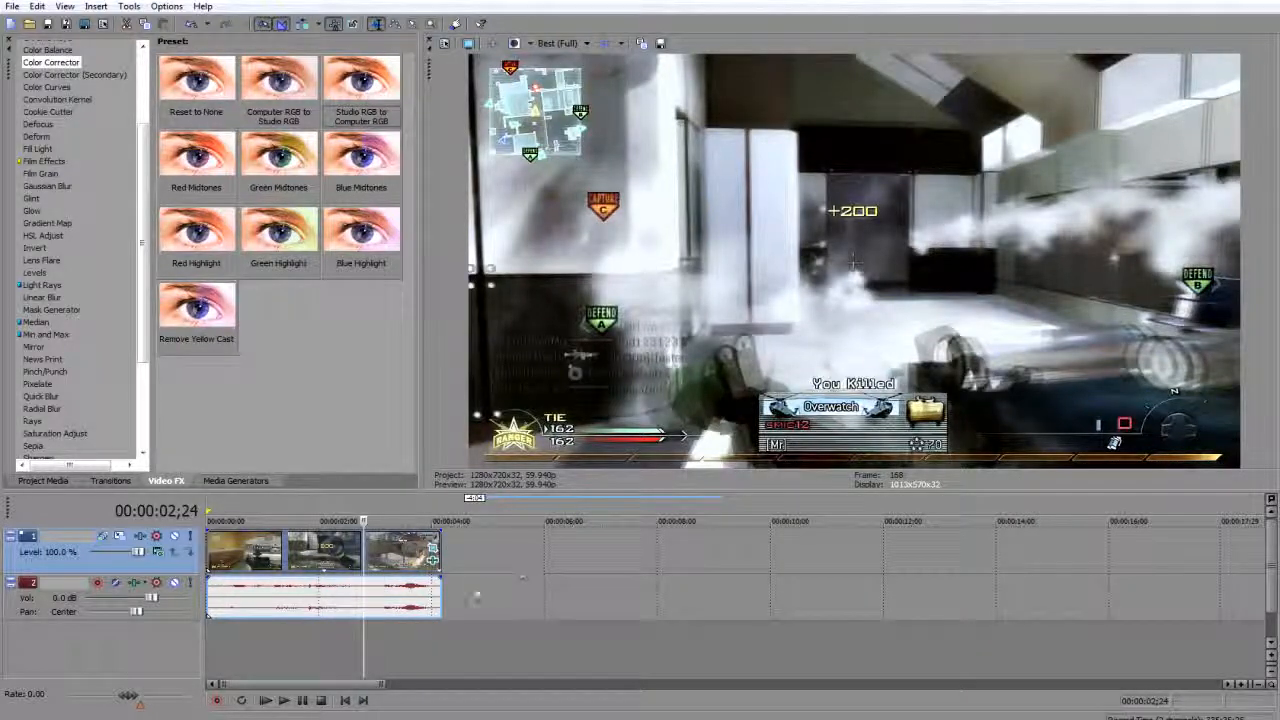
{"action": "left_click", "coordinate": [353, 567]}
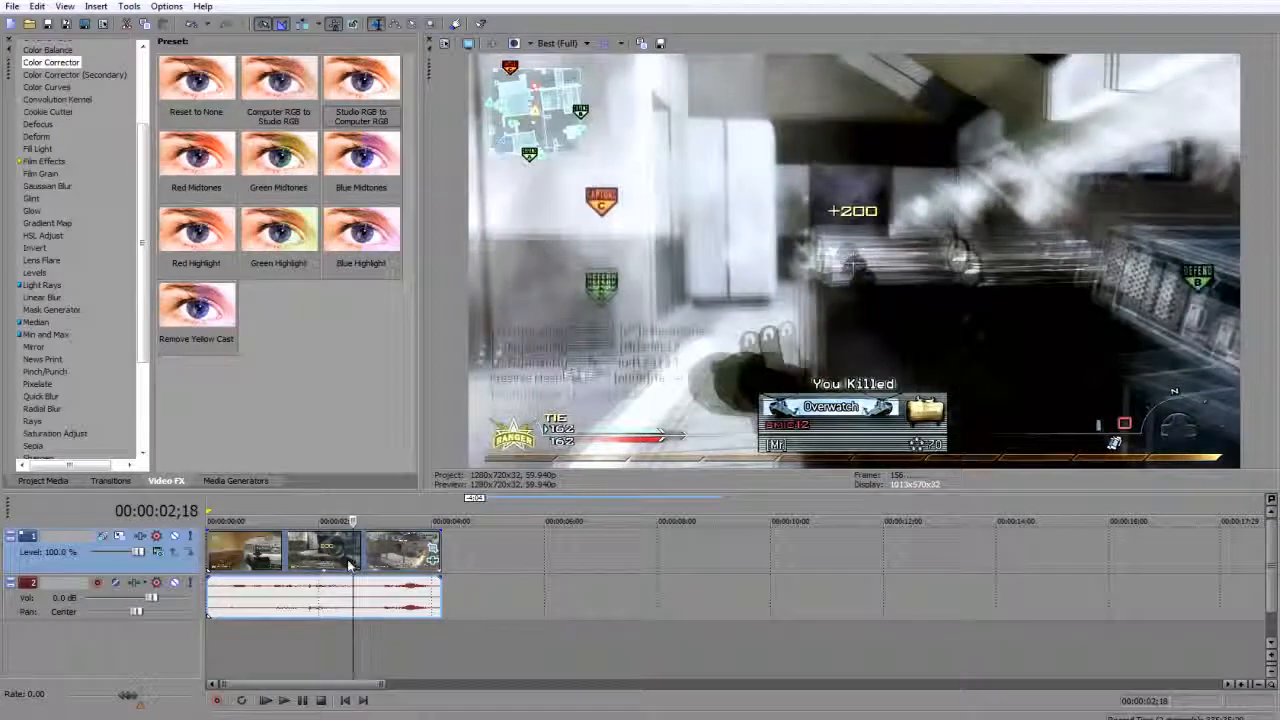
{"action": "left_click", "coordinate": [283, 567]}
{"action": "left_click", "coordinate": [237, 565]}
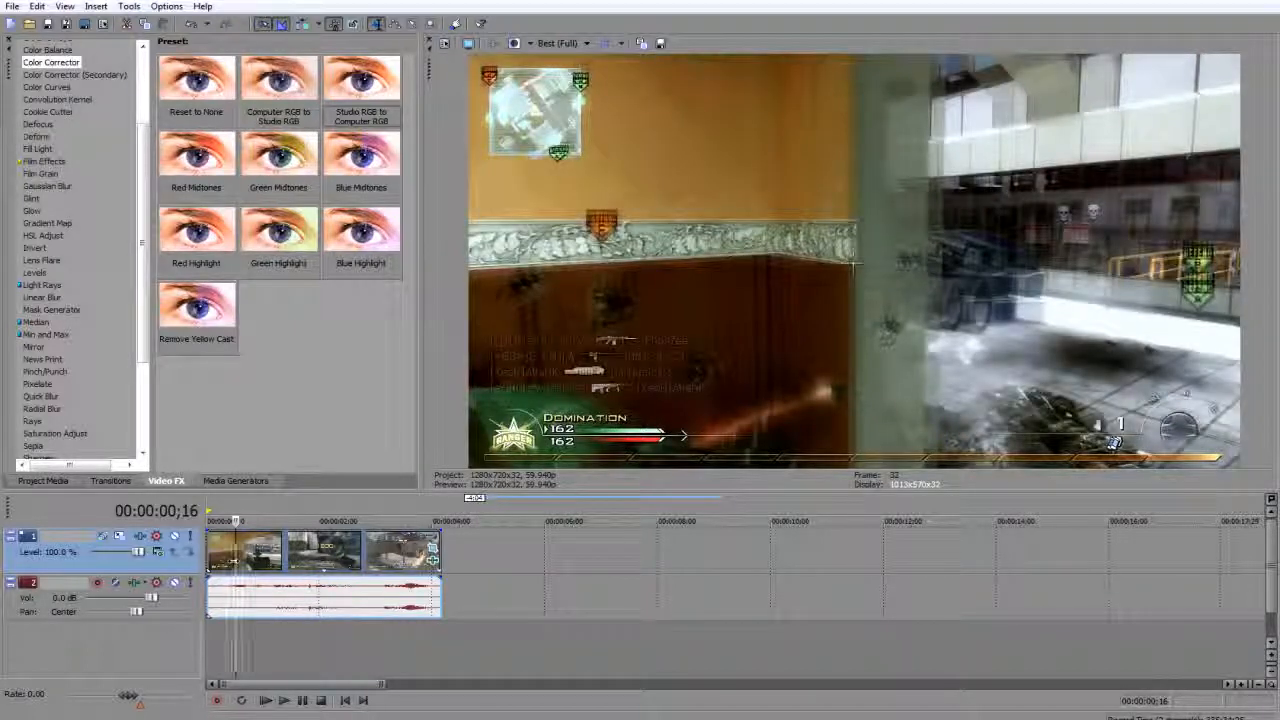
{"action": "left_click_drag", "start_coordinate": [238, 562], "coordinate": [232, 561]}
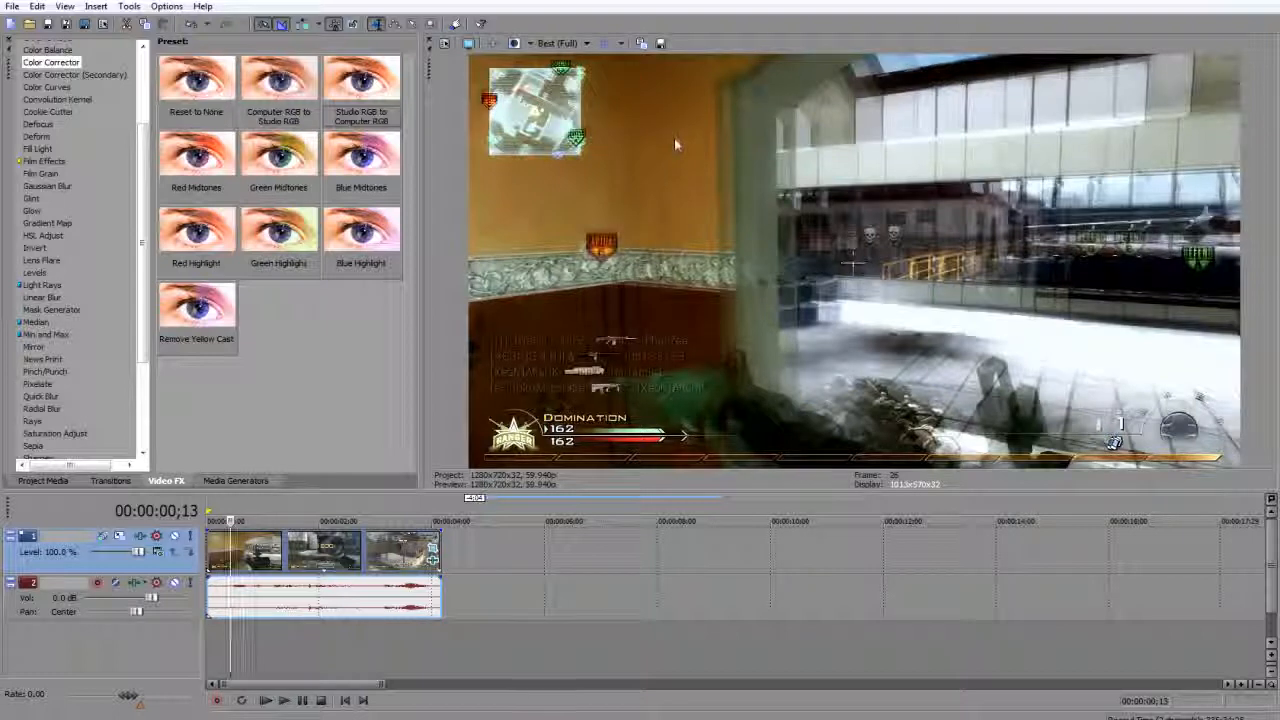
{"action": "left_click", "coordinate": [221, 559]}
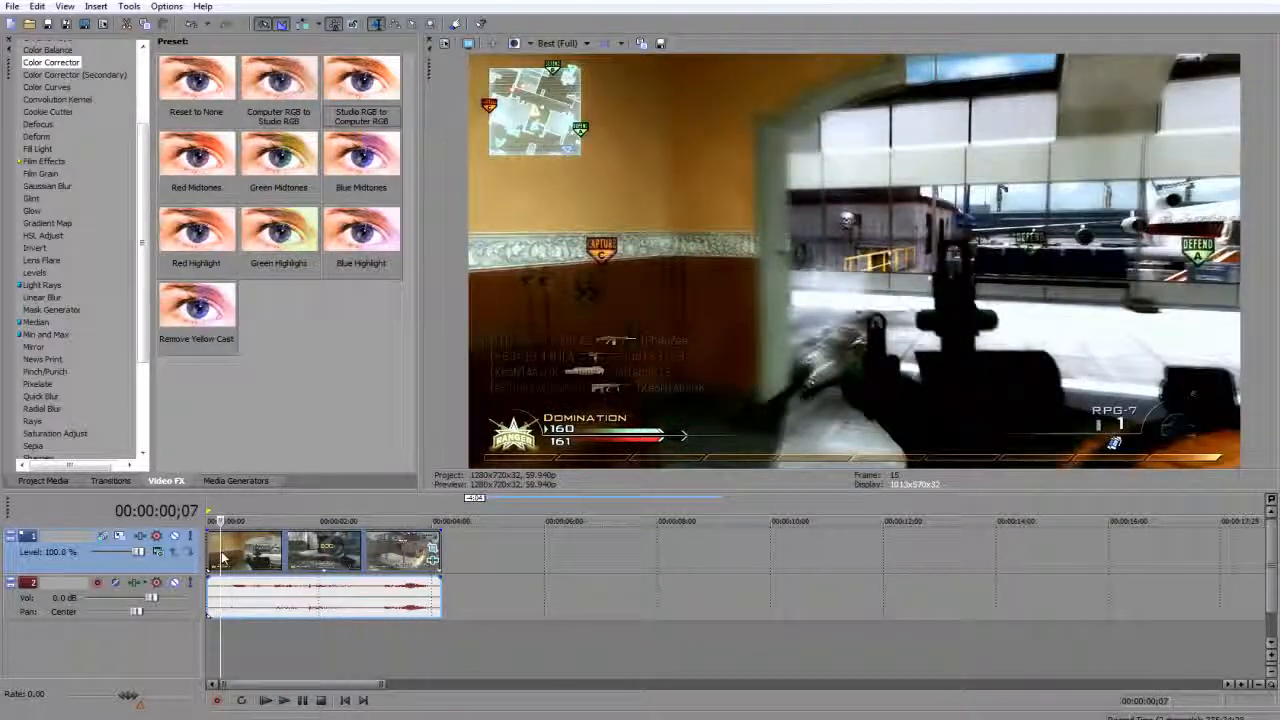